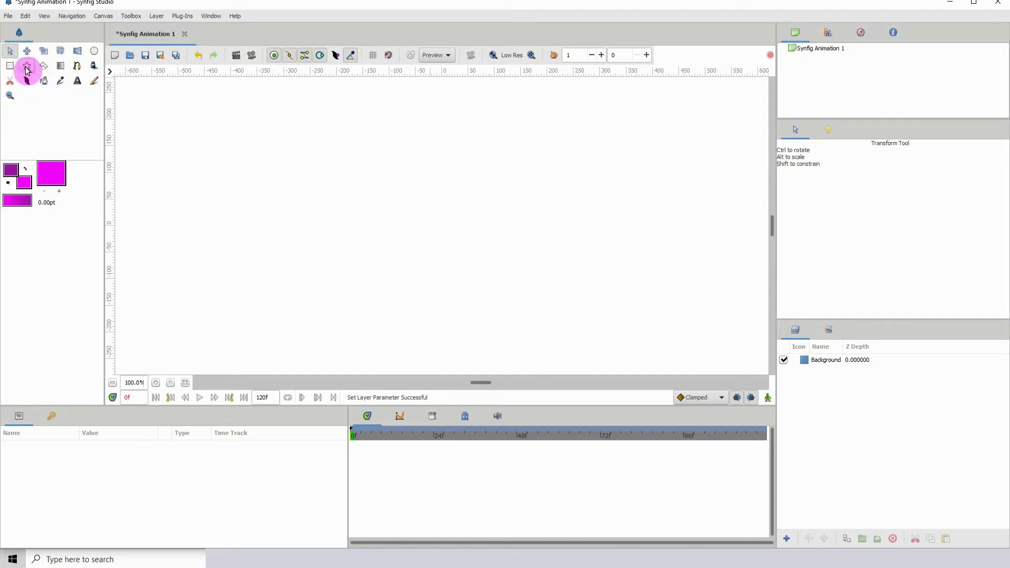
# Draw a five-pointed magenta star with an outer radius of about 53 px, centred near -343 px, 113 px on the canvas.
pyautogui.click(26, 66)
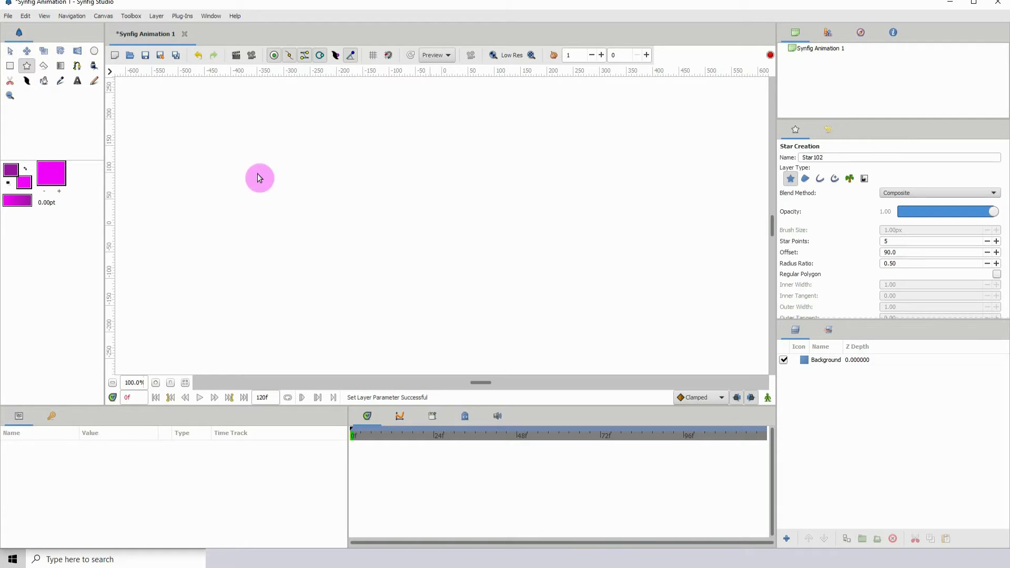
pyautogui.moveTo(278, 182); pyautogui.dragTo(288, 188)
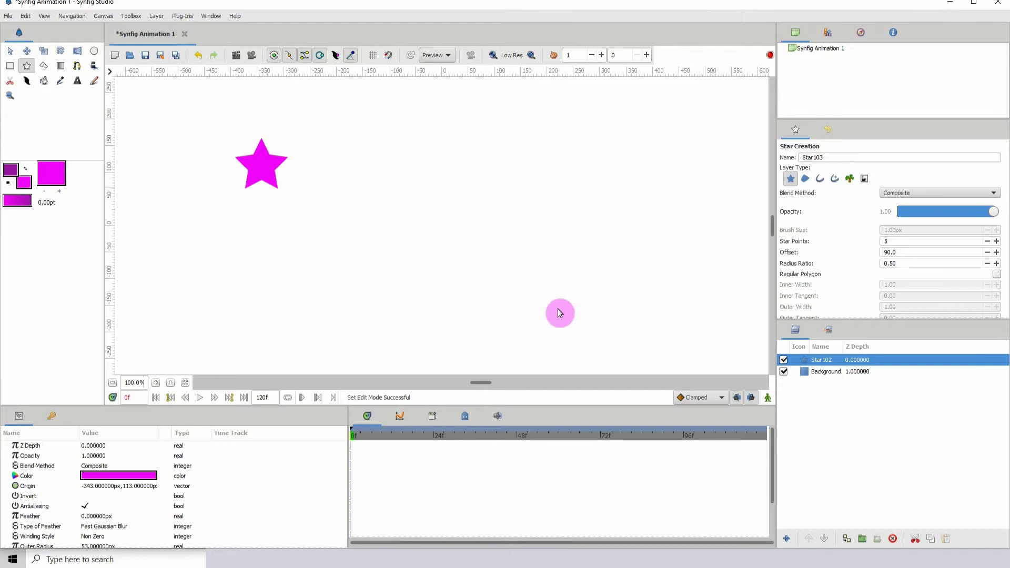
pyautogui.scroll(2, 274, 187)
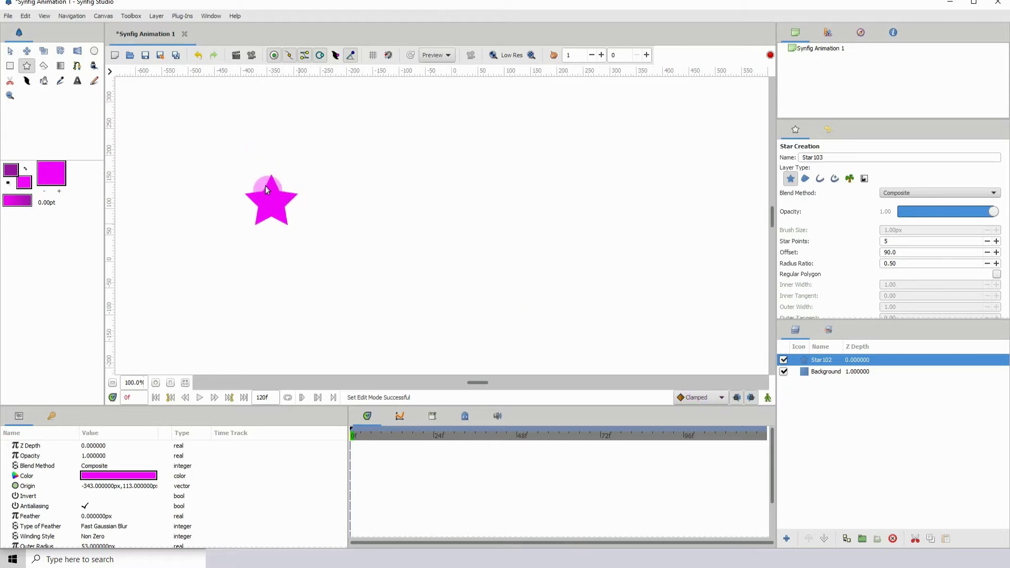
# Add a Duplicate layer directly above the star layer.
pyautogui.rightClick(840, 363)
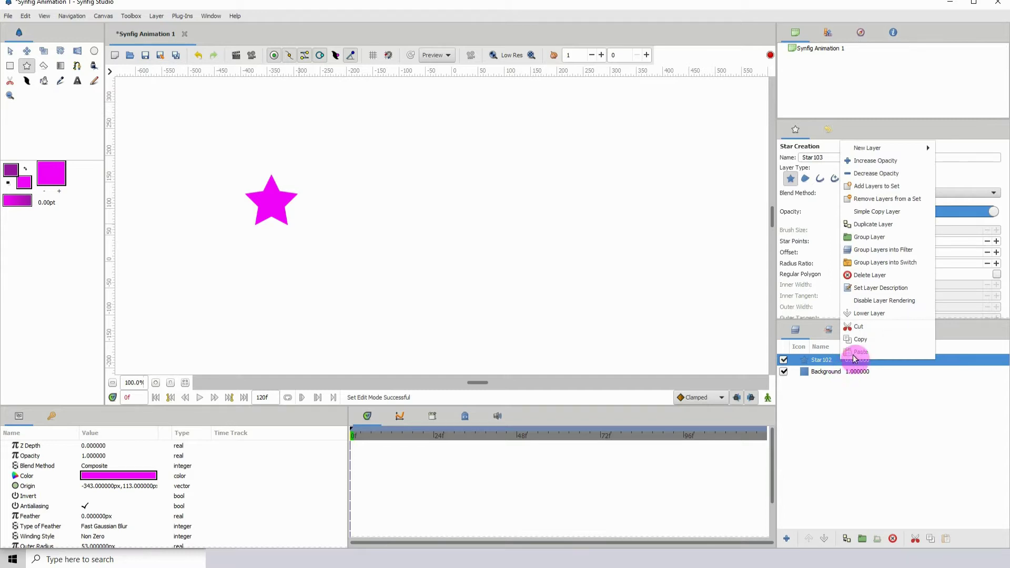
pyautogui.moveTo(895, 149)
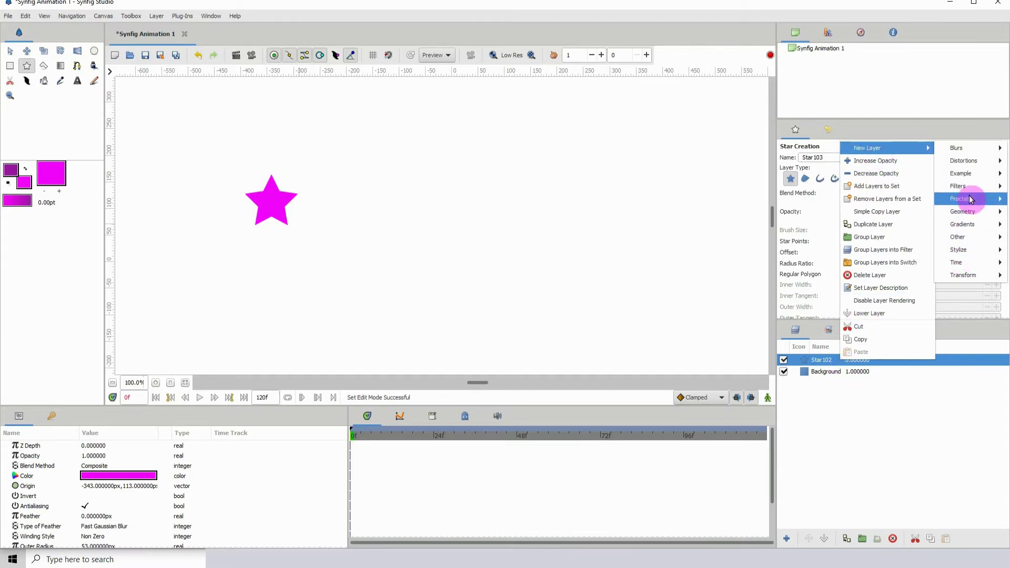
pyautogui.moveTo(971, 236)
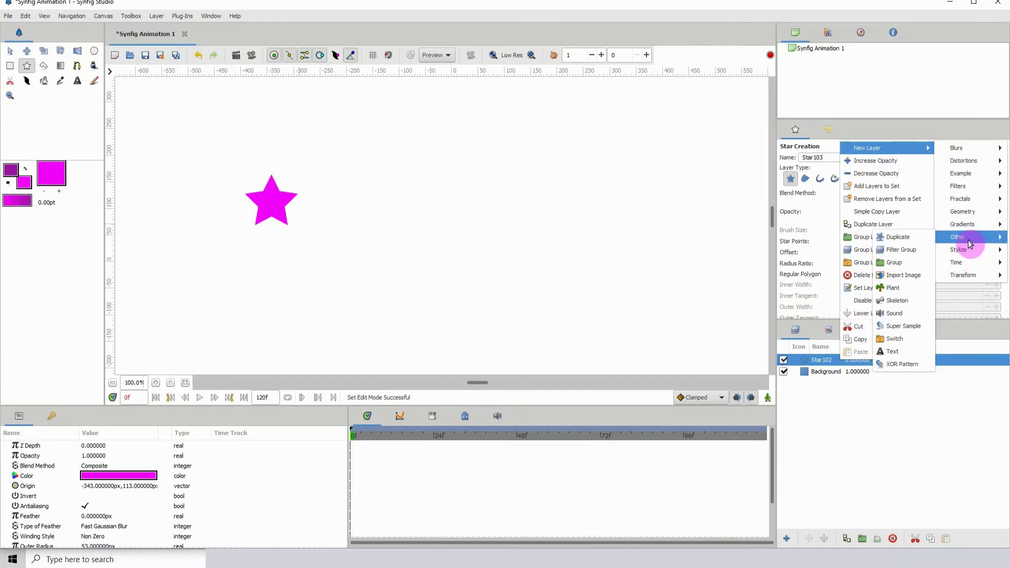
pyautogui.click(902, 241)
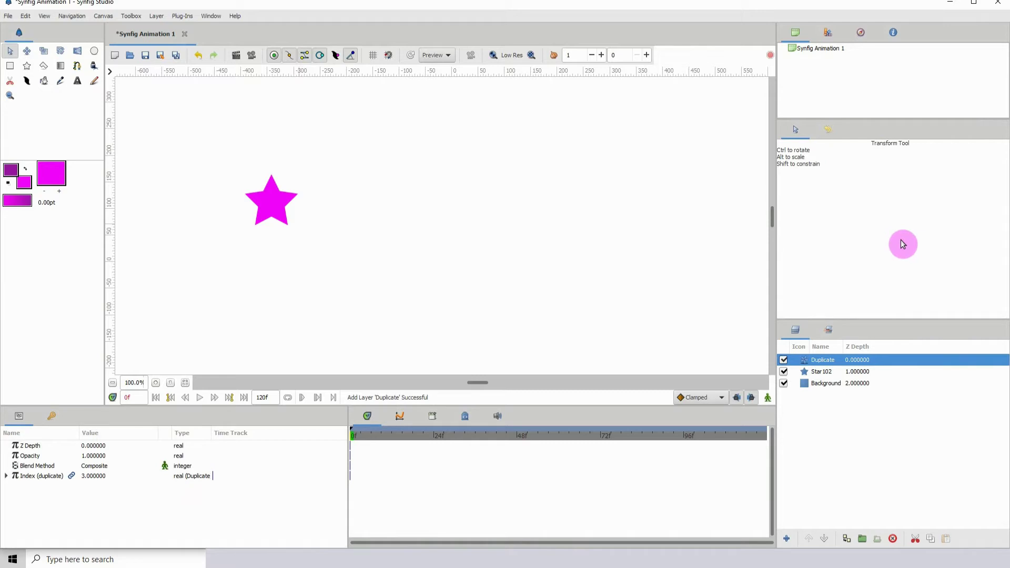
# Group the Duplicate and star layers together and expand the group to show its child layers.
pyautogui.keyDown('ctrl'); pyautogui.click(819, 374); pyautogui.keyUp('ctrl')
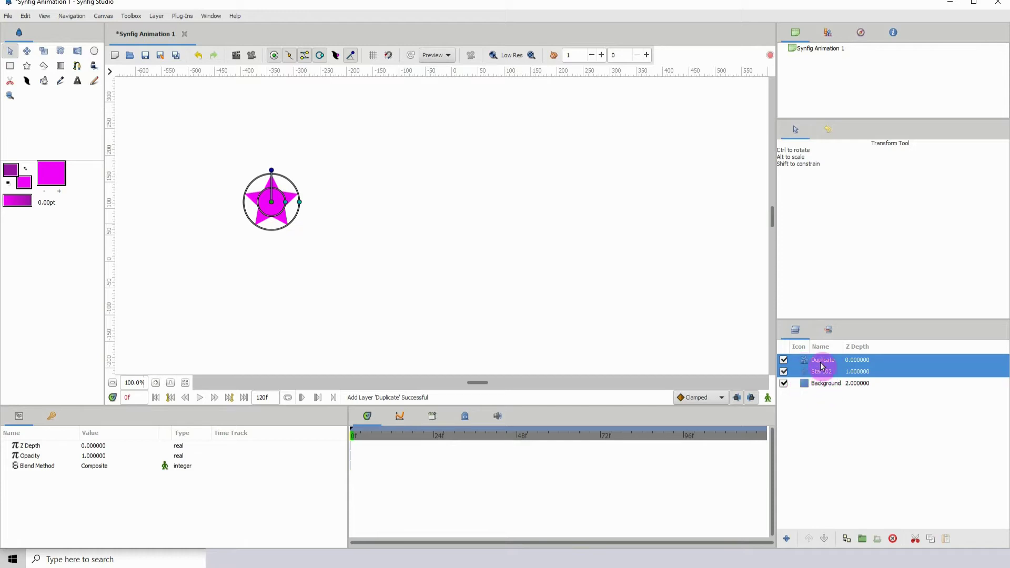
pyautogui.click(862, 538)
pyautogui.click(824, 364)
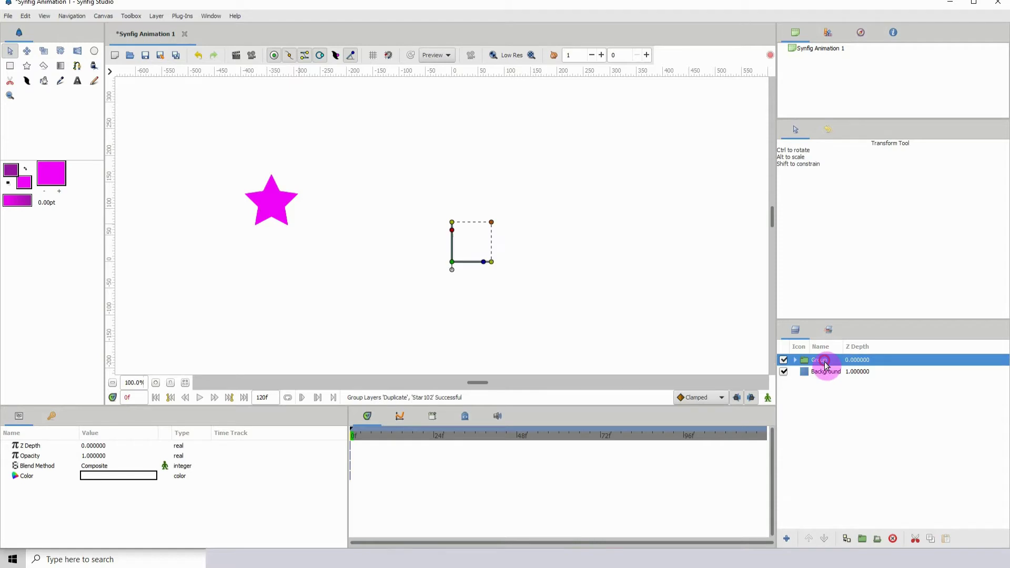
pyautogui.click(877, 538)
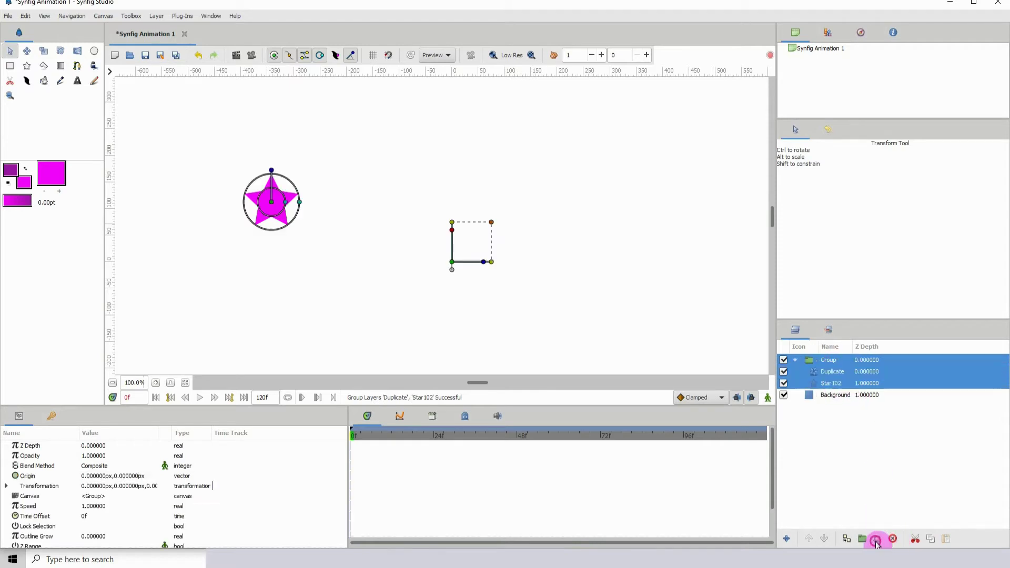
pyautogui.click(868, 383)
pyautogui.click(865, 371)
pyautogui.click(867, 383)
pyautogui.click(866, 371)
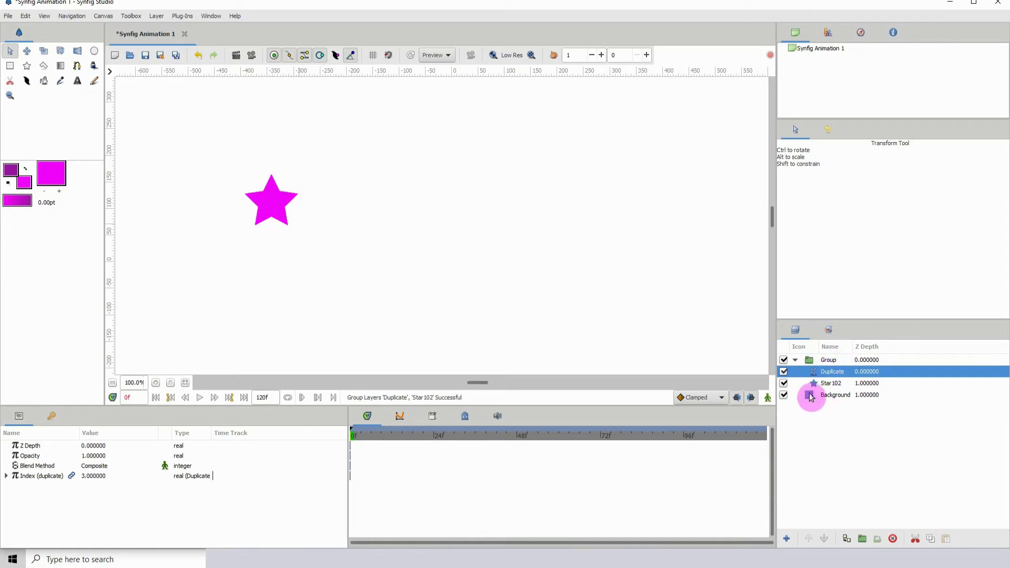
pyautogui.click(784, 395)
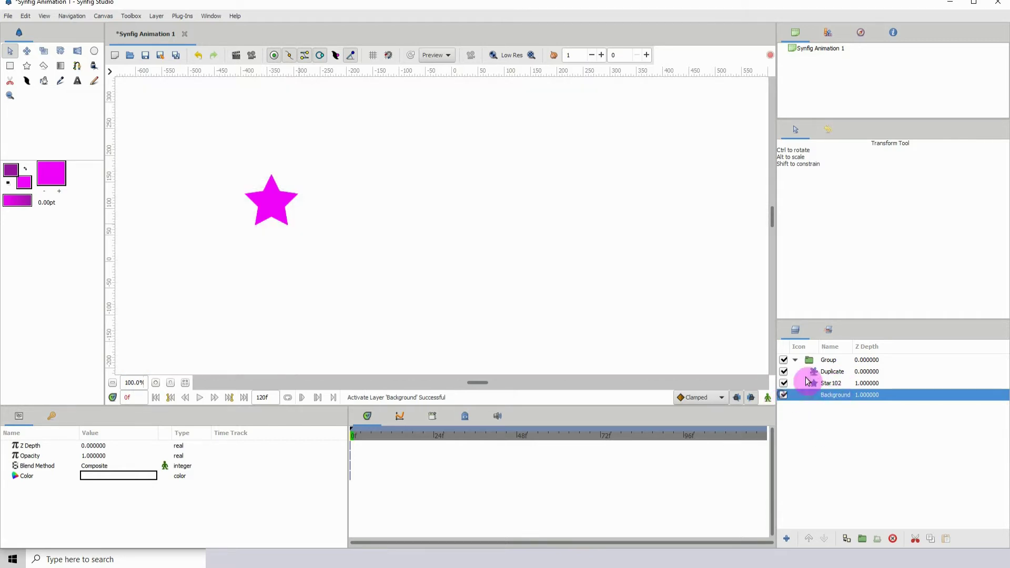
pyautogui.click(784, 395)
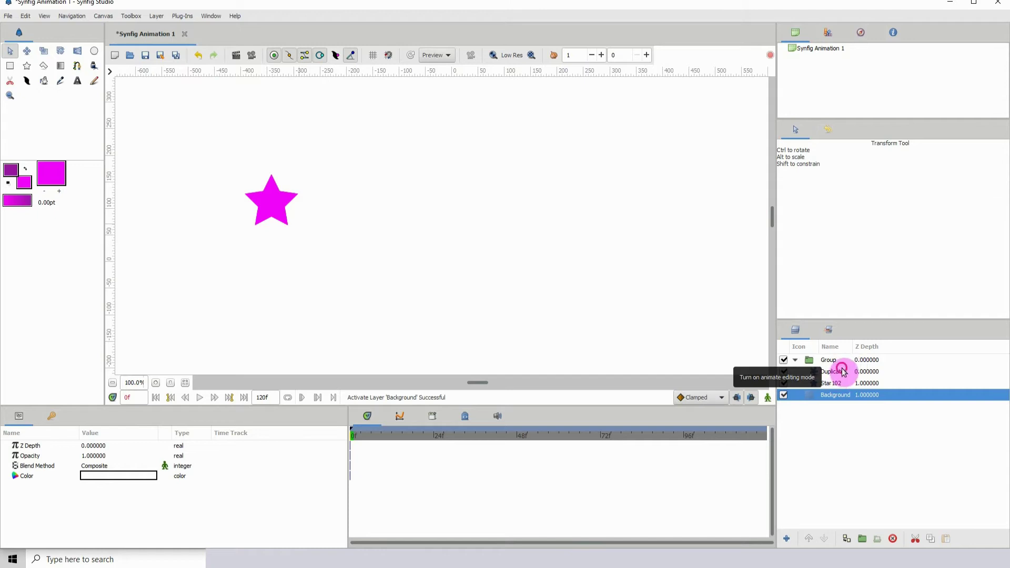
pyautogui.click(833, 371)
pyautogui.click(835, 384)
pyautogui.click(824, 360)
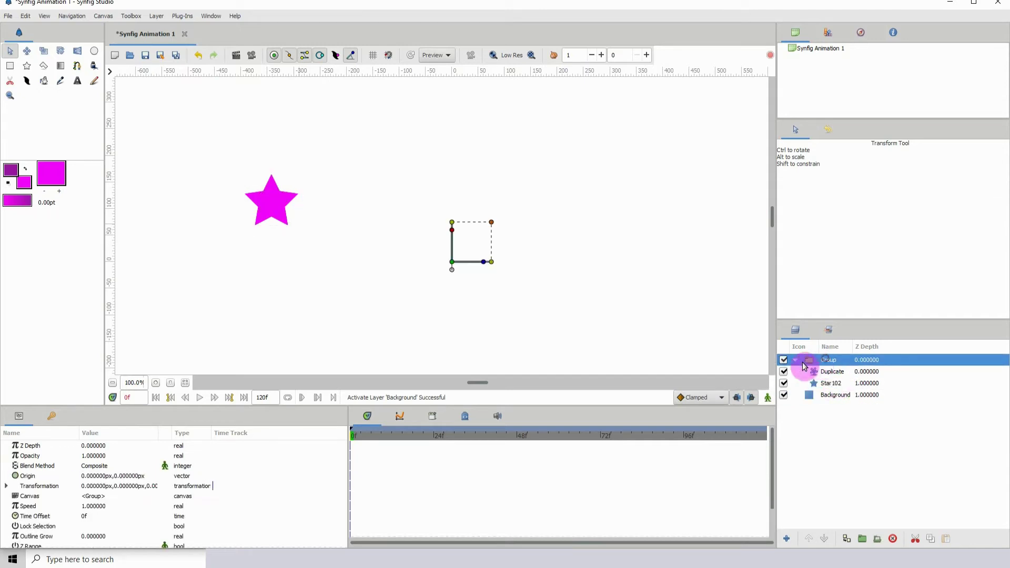
# Set the To value of the Duplicate layer's Index parameter to 8.
pyautogui.click(845, 373)
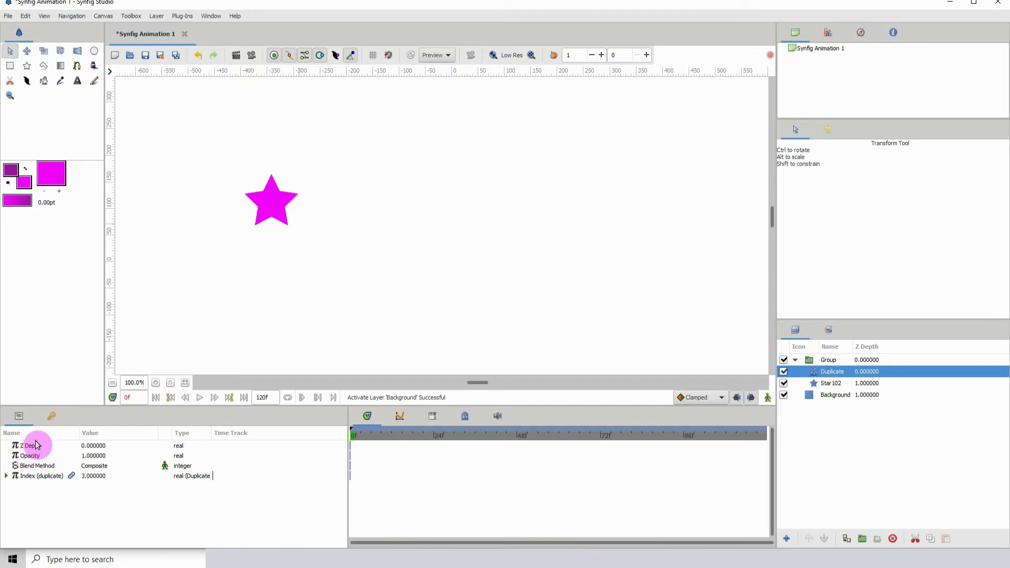
pyautogui.click(28, 477)
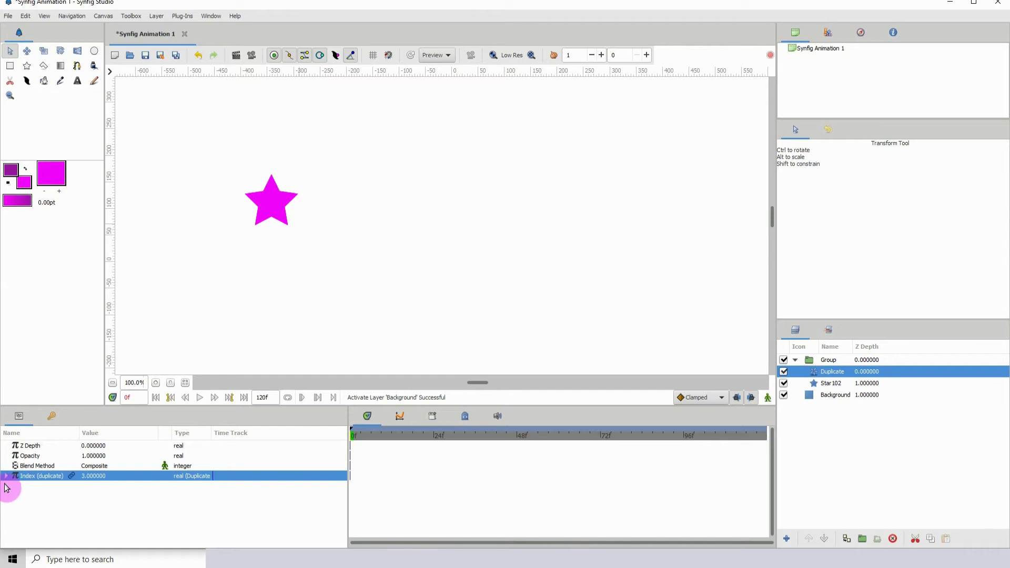
pyautogui.click(6, 476)
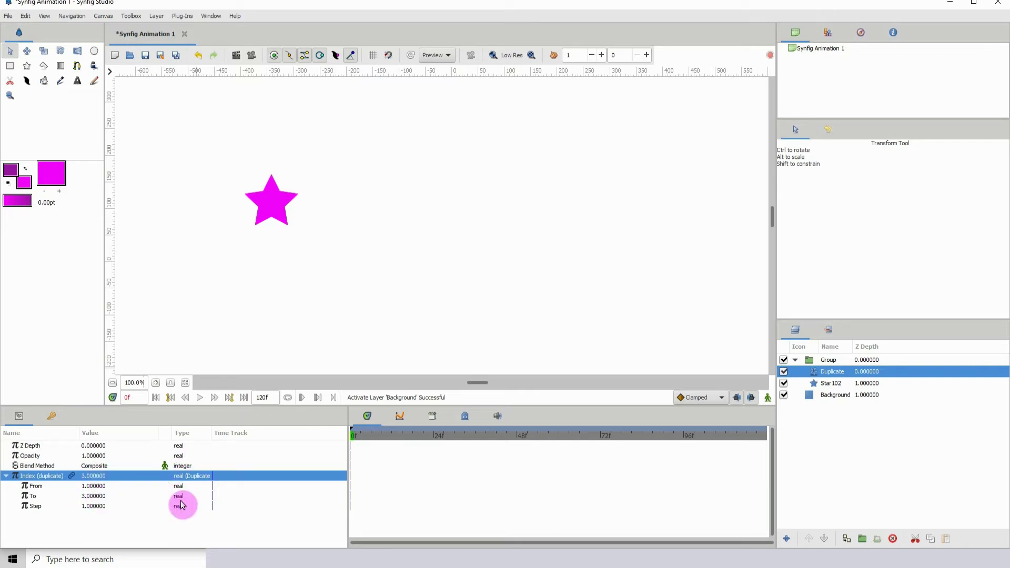
pyautogui.click(91, 497)
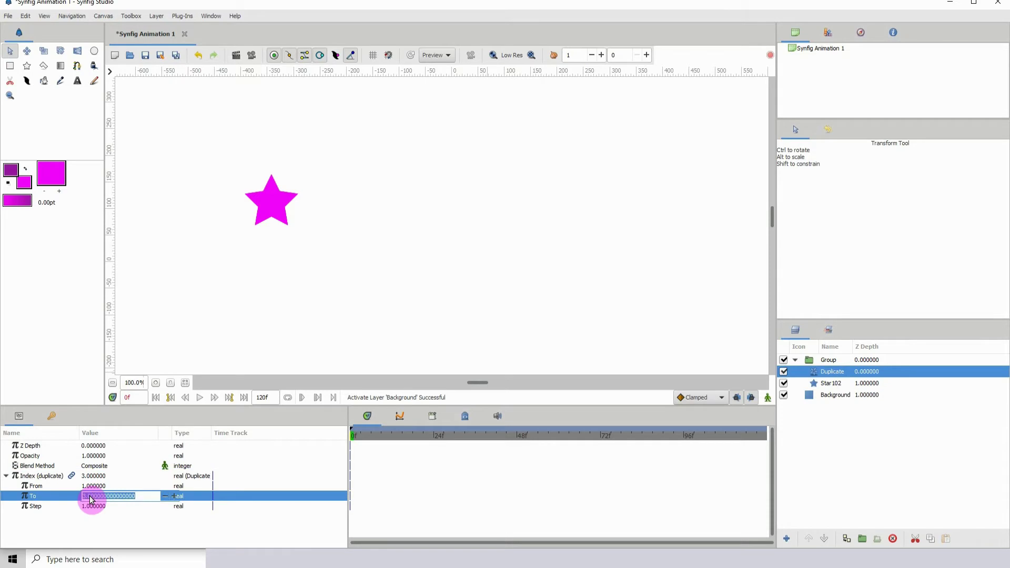
pyautogui.write('8')
pyautogui.press('Return')
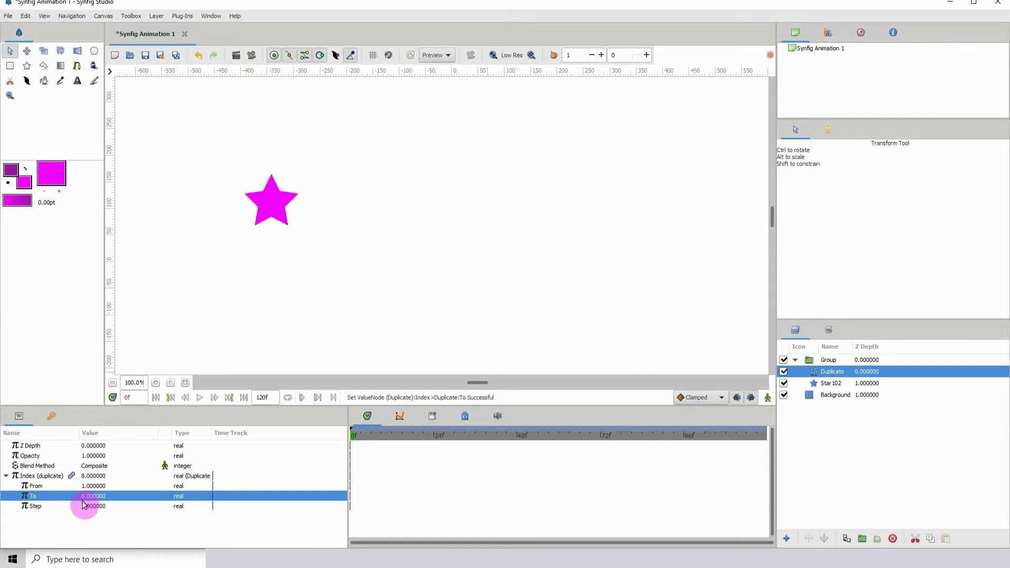
# Add a Translate layer directly above the star layer inside the group.
pyautogui.click(836, 386)
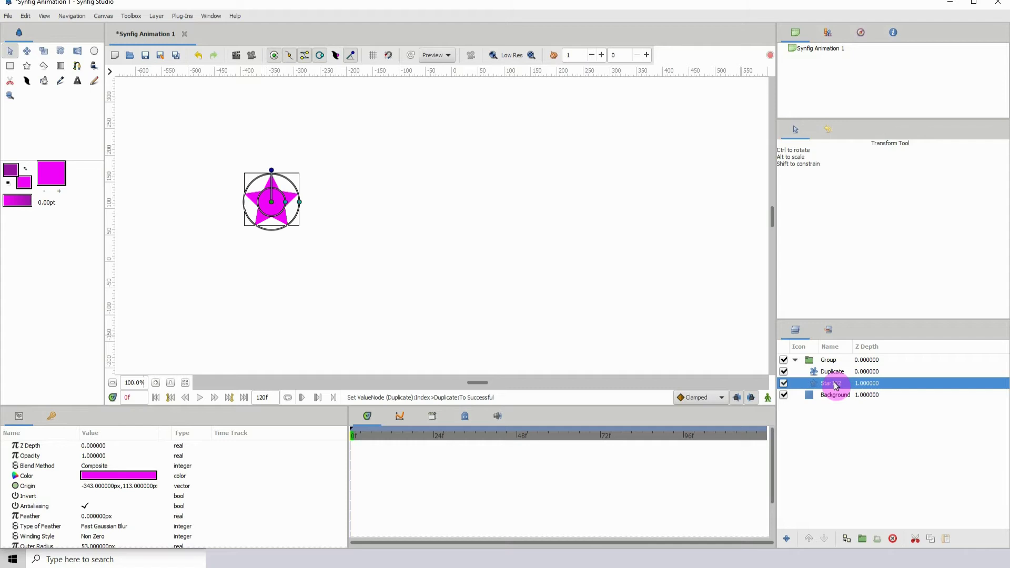
pyautogui.rightClick(836, 387)
pyautogui.moveTo(875, 170)
pyautogui.moveTo(965, 304)
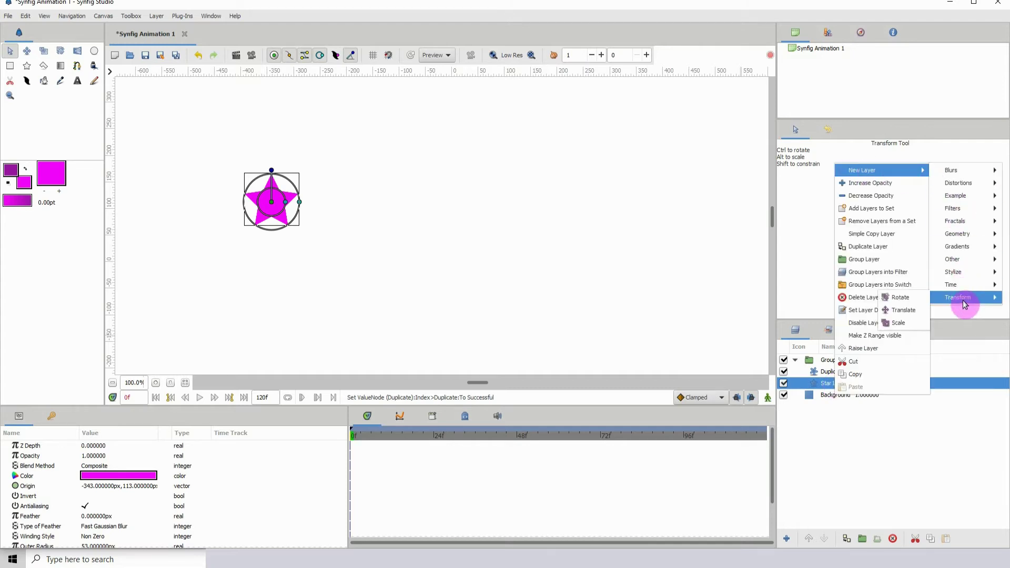
pyautogui.click(905, 311)
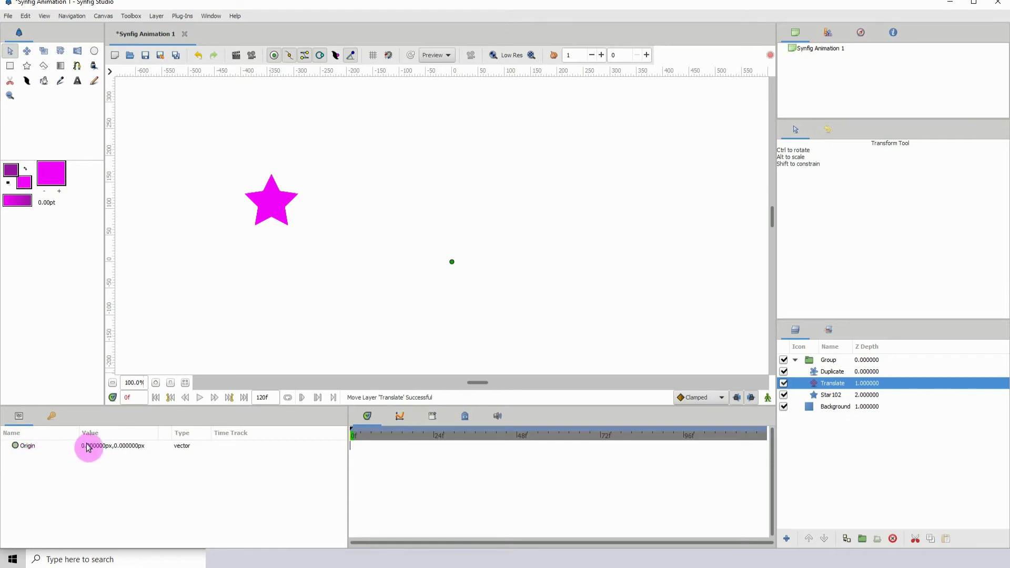
# Convert the Translate layer's Origin parameter to the Scale type and expand its sub-parameters.
pyautogui.click(33, 451)
pyautogui.rightClick(43, 449)
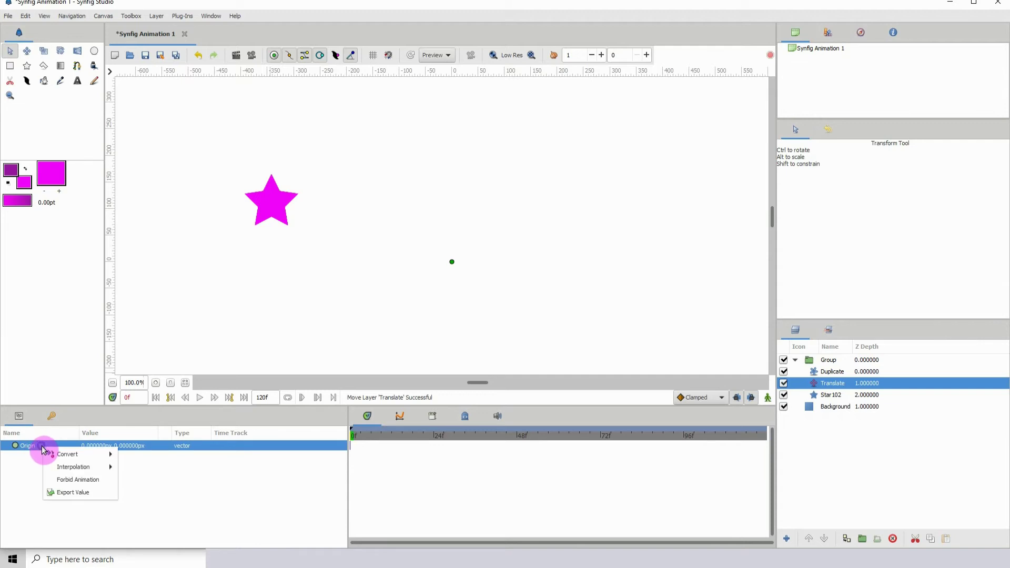
pyautogui.moveTo(79, 454)
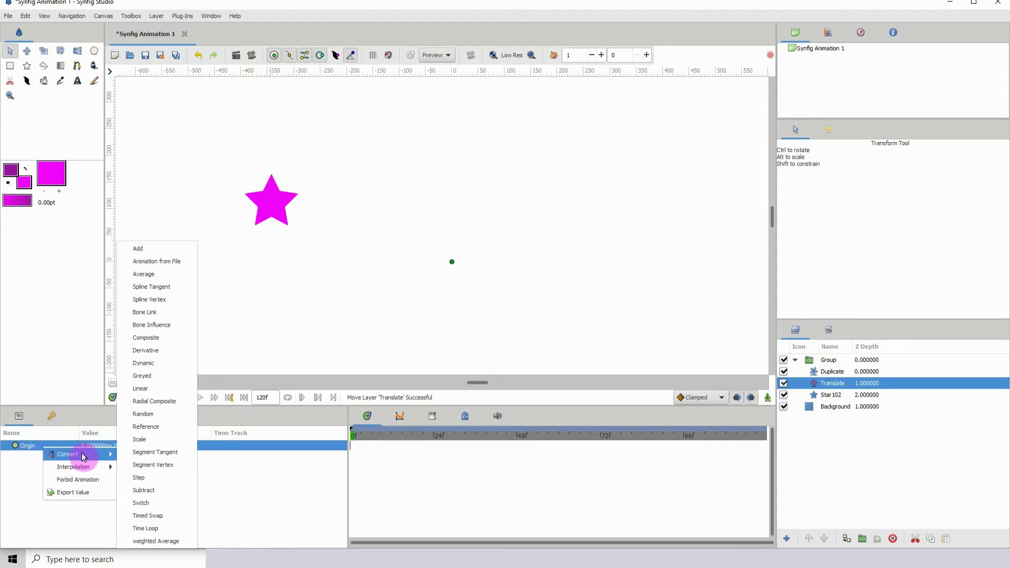
pyautogui.click(160, 440)
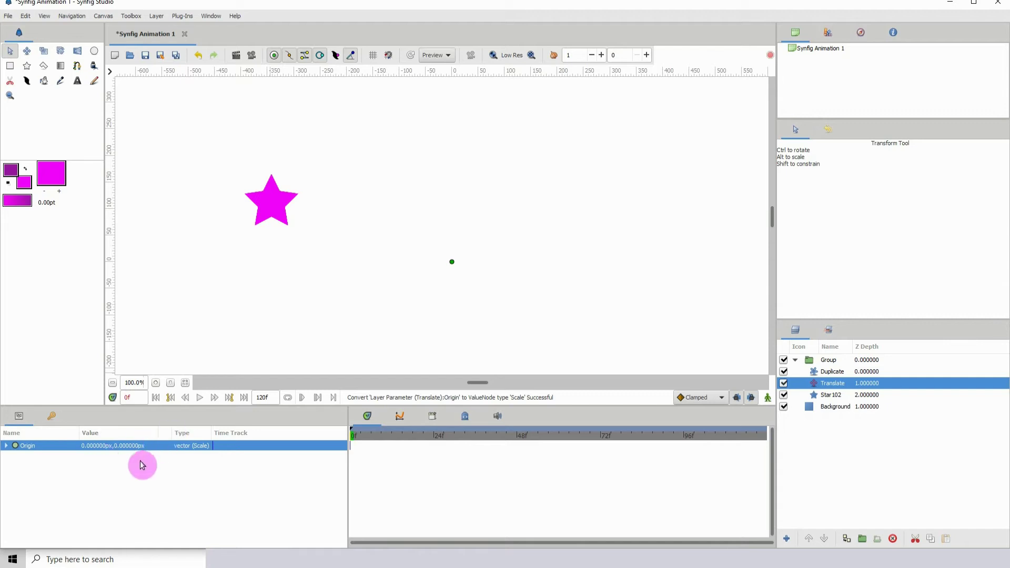
pyautogui.click(6, 446)
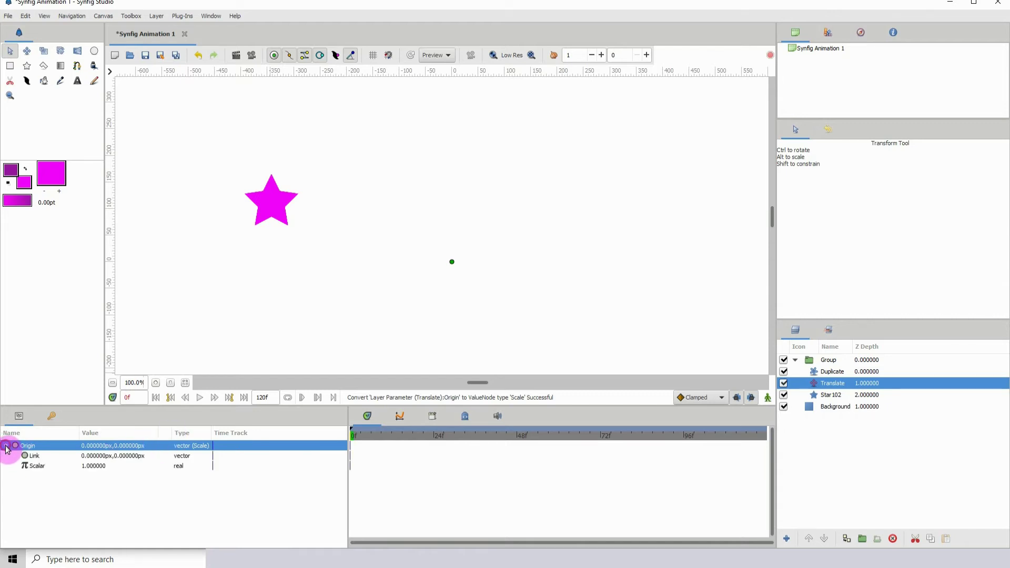
# Select the Scalar parameter of Origin, list the library's exported value nodes and select the duplicate node.
pyautogui.click(40, 467)
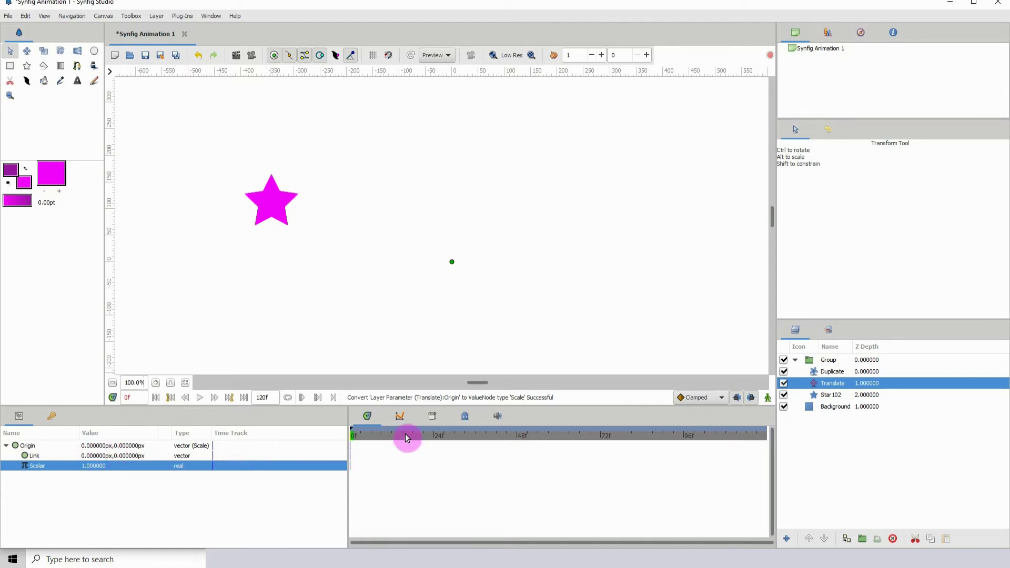
pyautogui.click(433, 417)
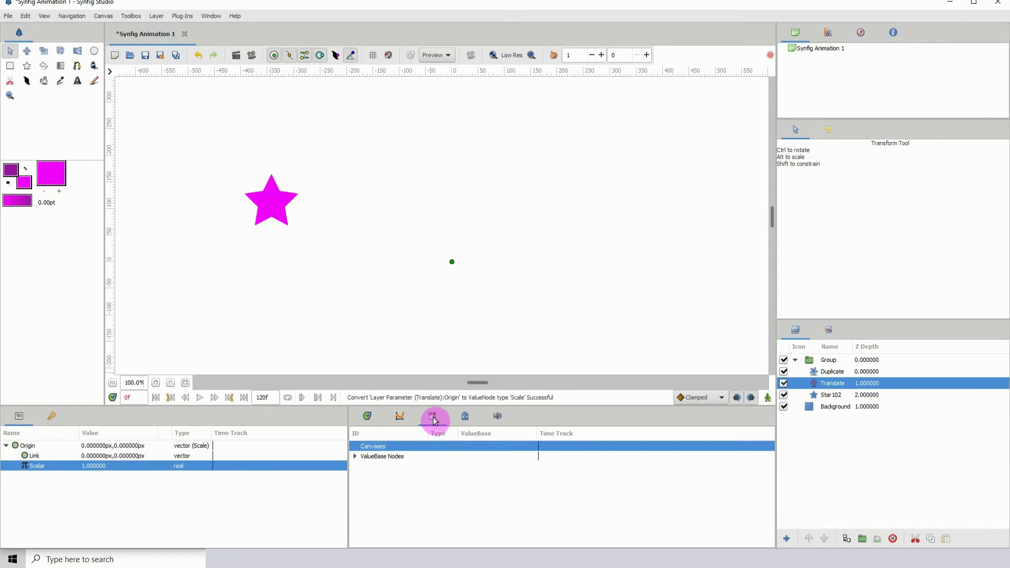
pyautogui.click(381, 457)
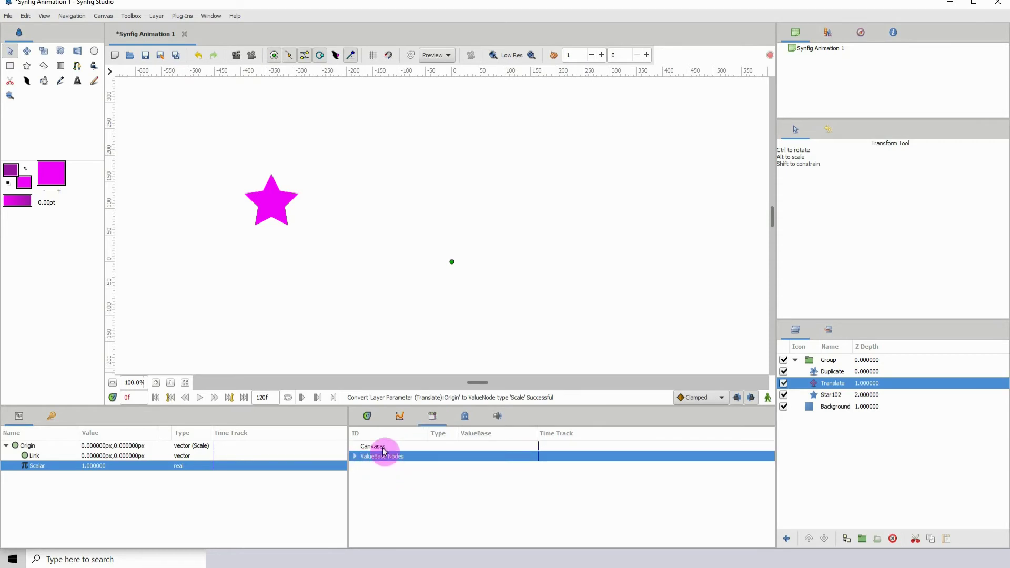
pyautogui.click(356, 462)
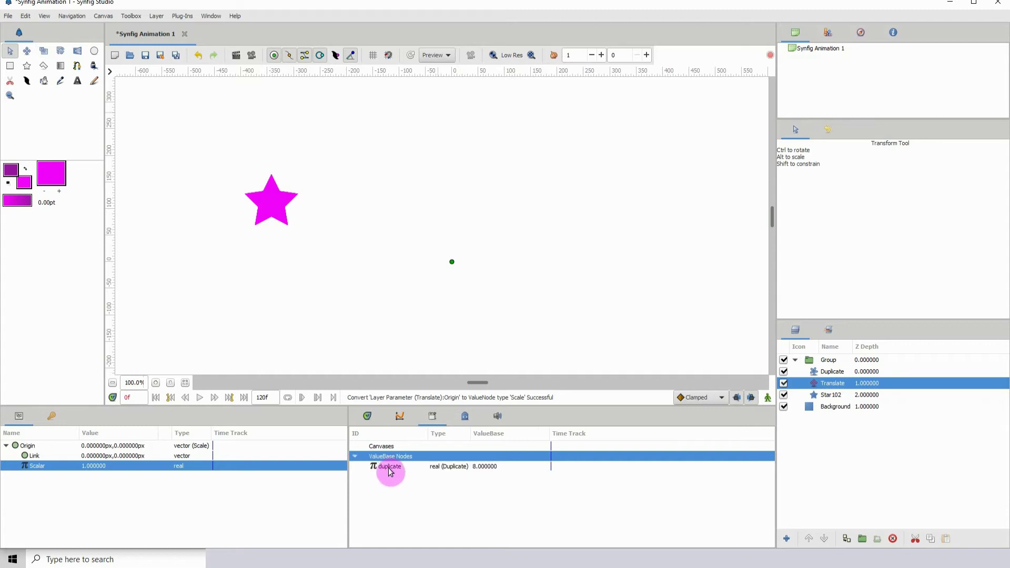
pyautogui.click(388, 467)
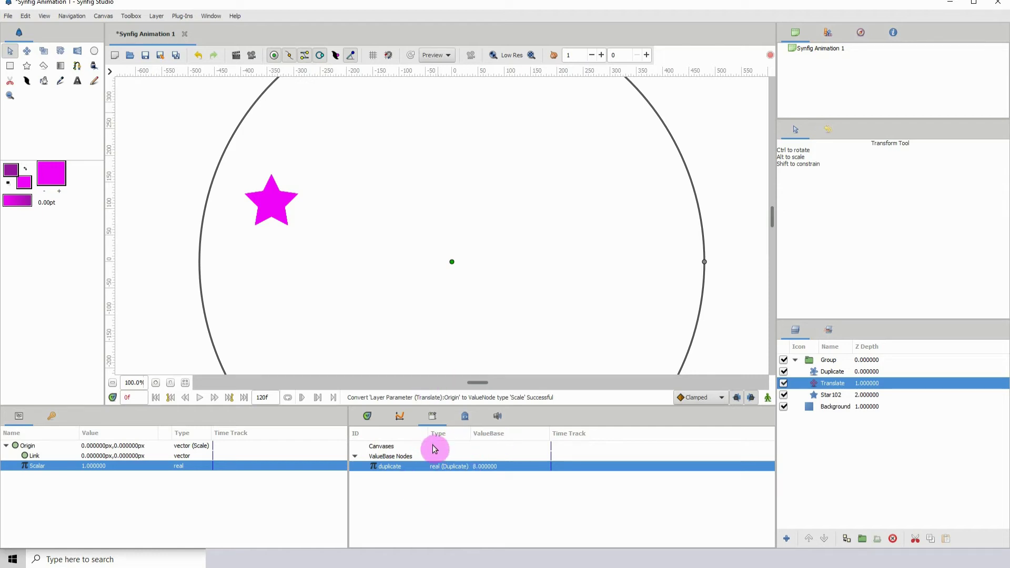
# Connect the Scalar of the Translate layer's Origin to the exported duplicate value node.
pyautogui.click(816, 374)
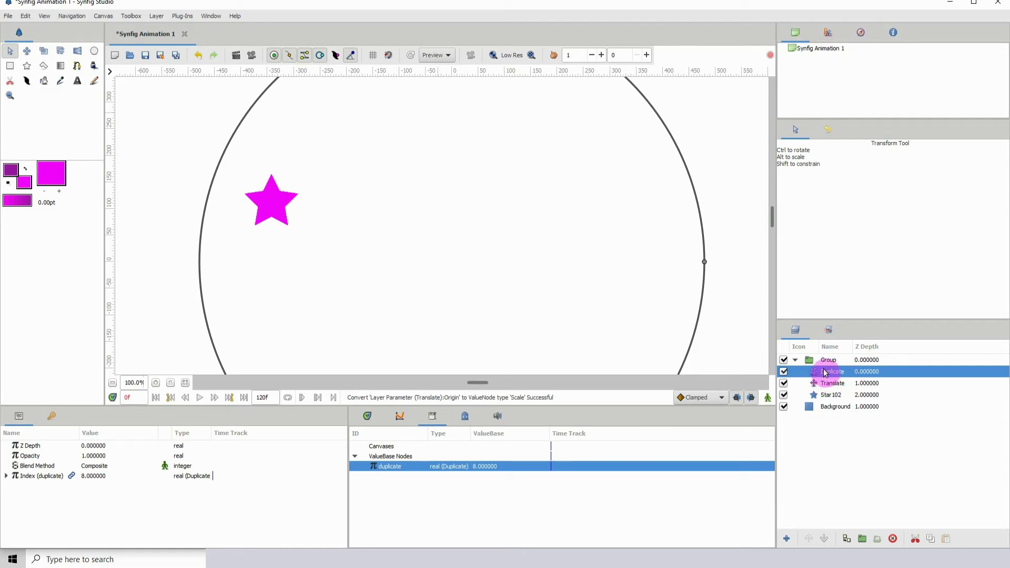
pyautogui.click(388, 466)
pyautogui.moveTo(387, 468); pyautogui.dragTo(837, 387)
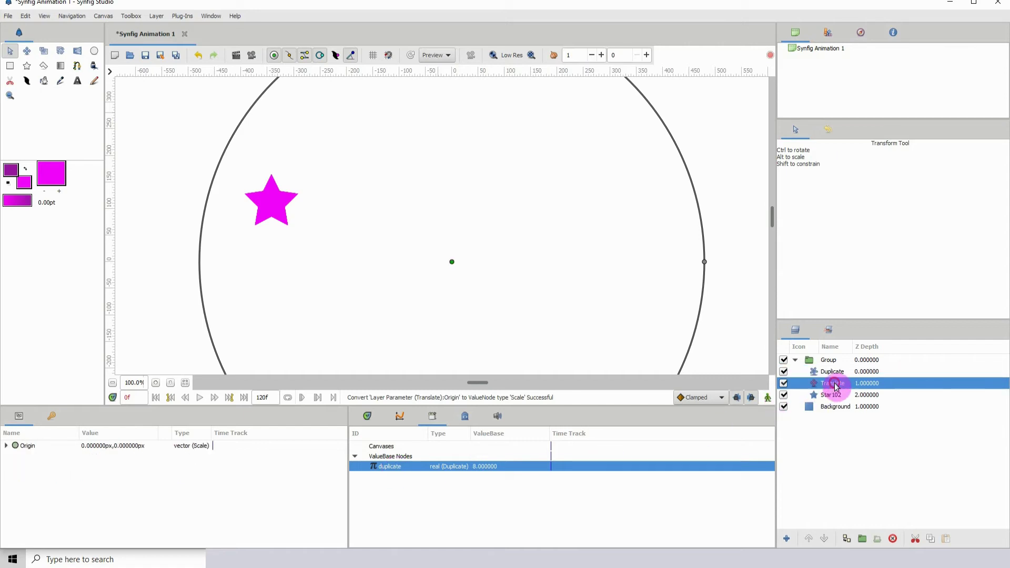
pyautogui.click(6, 448)
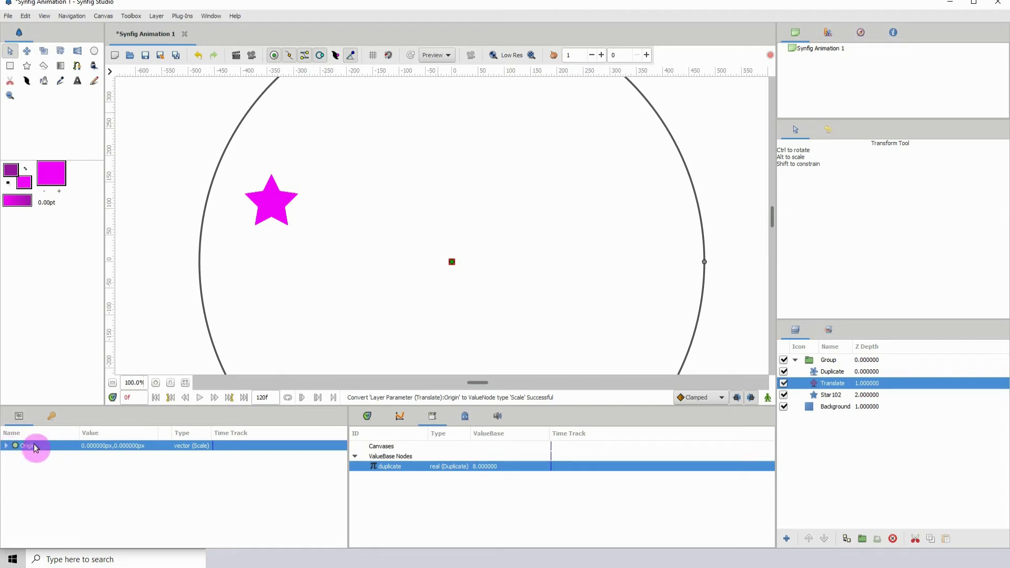
pyautogui.click(6, 447)
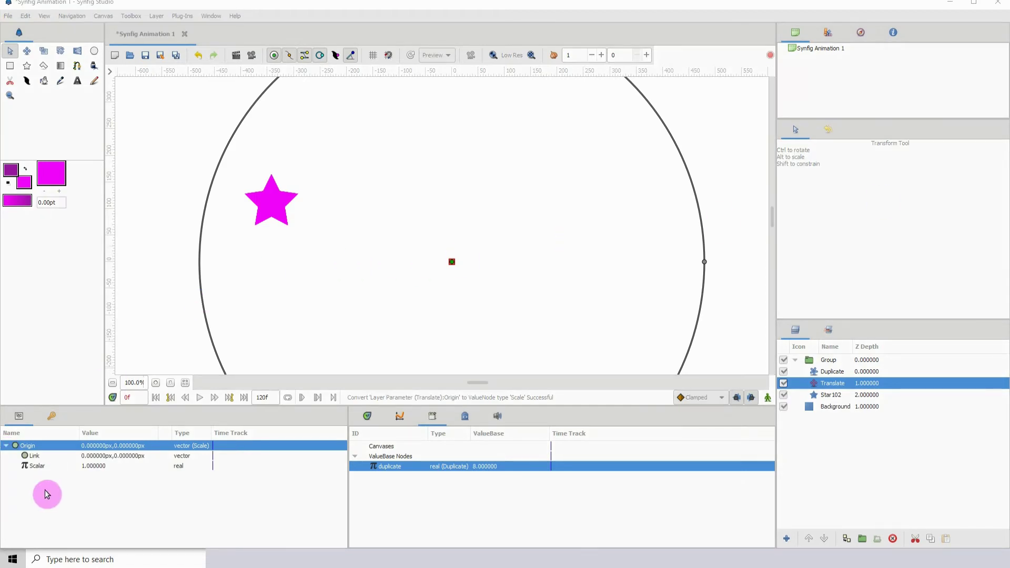
pyautogui.rightClick(37, 470)
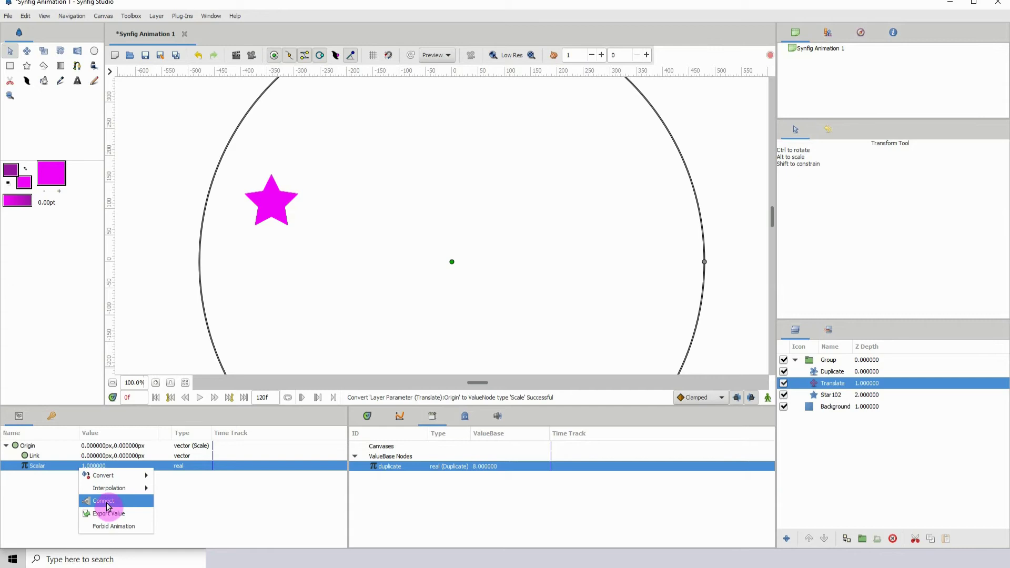
pyautogui.click(105, 501)
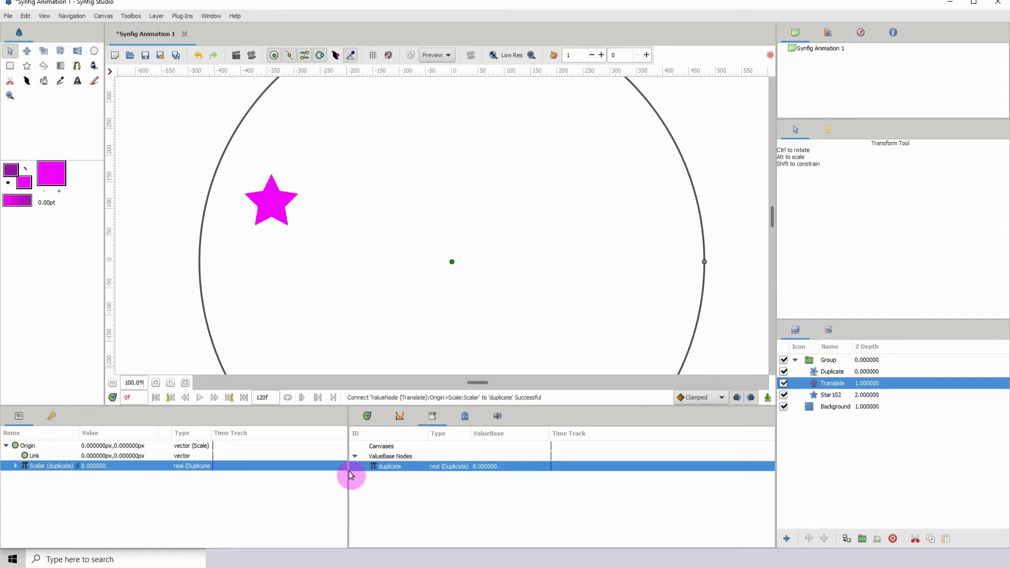
# Move the Translate layer's origin handle to about 792 px, -6 px to spread the star copies into a horizontal row.
pyautogui.click(830, 396)
pyautogui.click(829, 385)
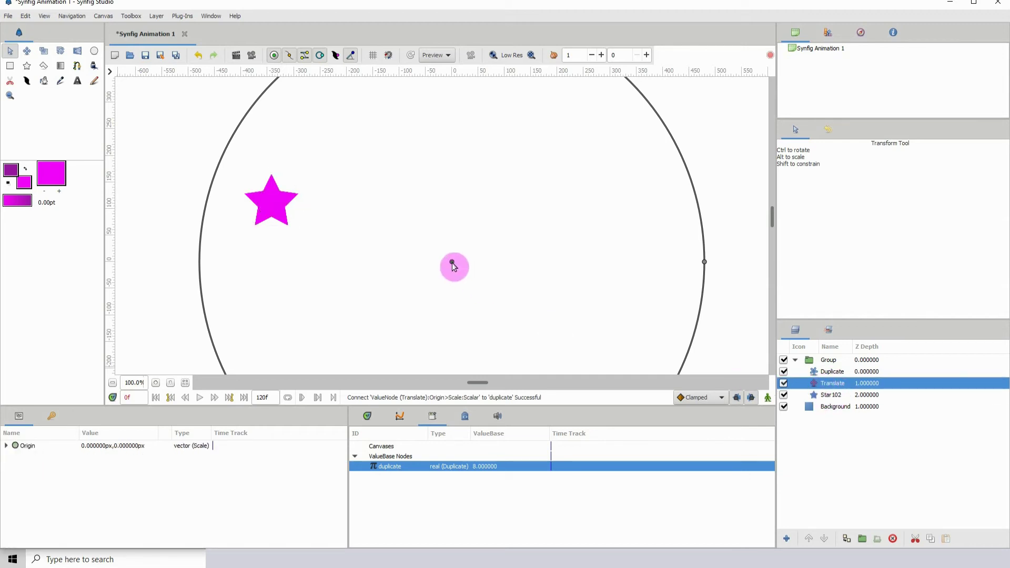
pyautogui.moveTo(452, 263); pyautogui.dragTo(771, 270)
pyautogui.hscroll(3, 584, 251)
pyautogui.moveTo(682, 257); pyautogui.dragTo(779, 248)
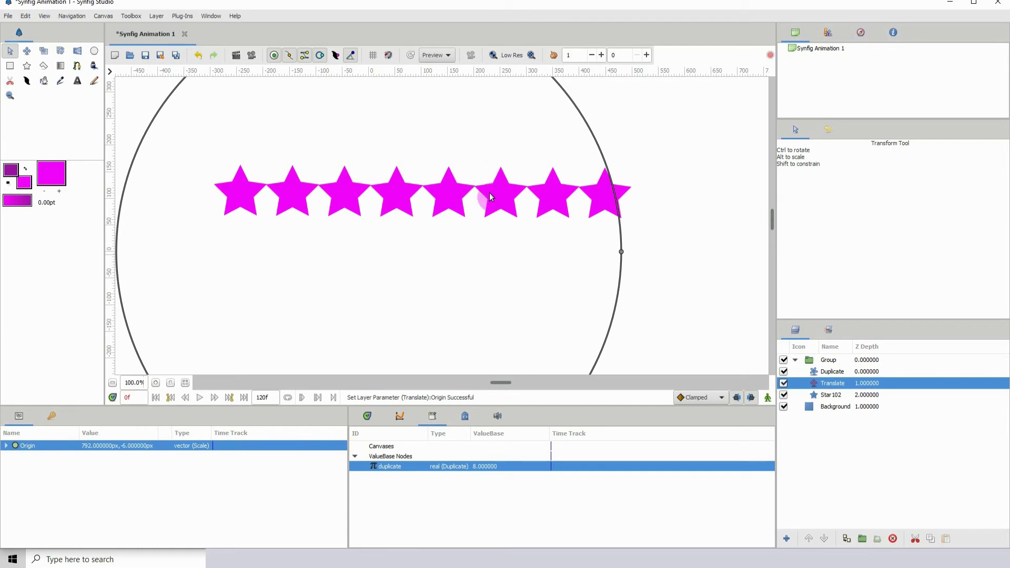
pyautogui.hscroll(1, 513, 196)
pyautogui.hscroll(5, 526, 202)
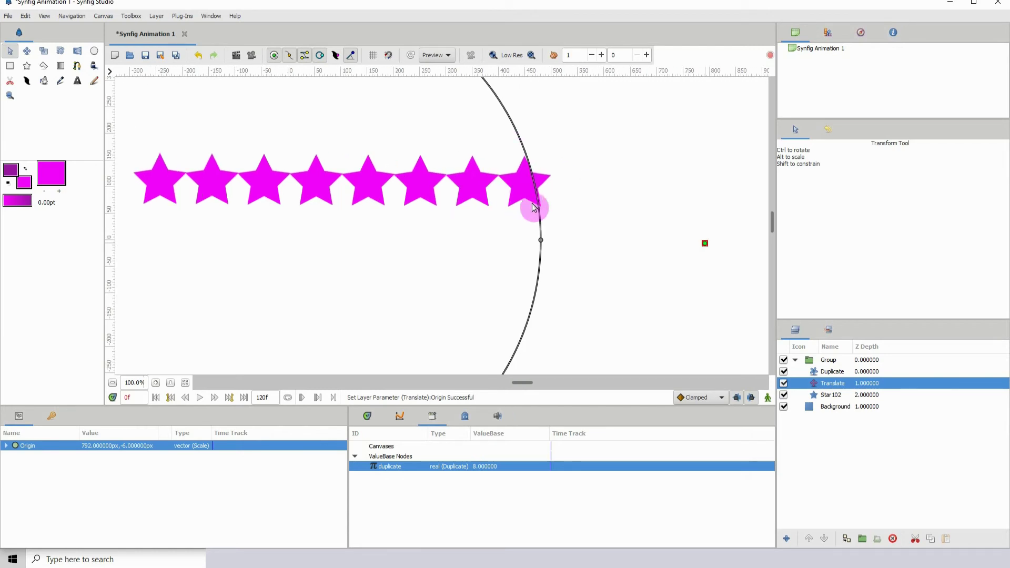
pyautogui.hscroll(-3, 467, 242)
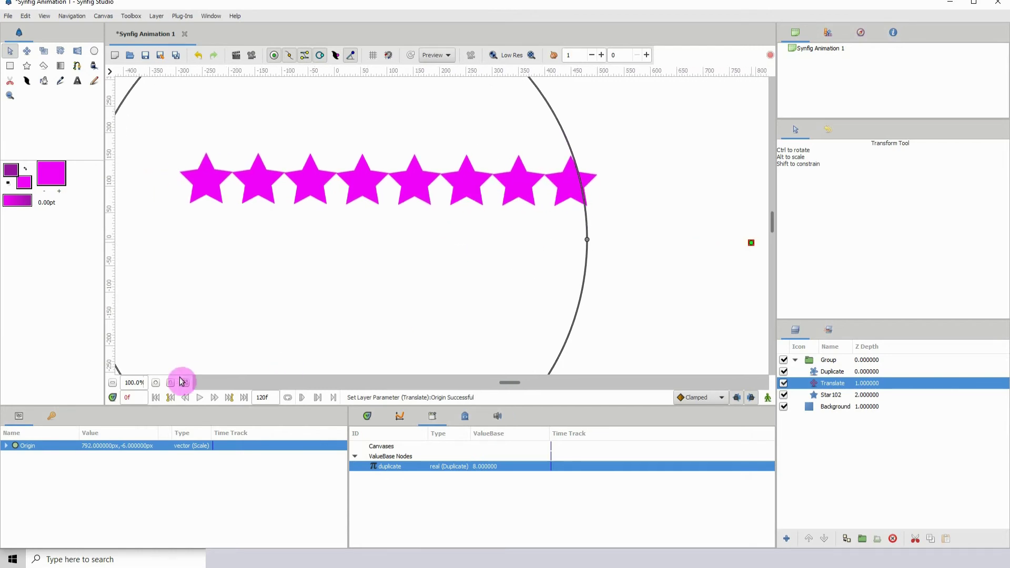
pyautogui.click(113, 384)
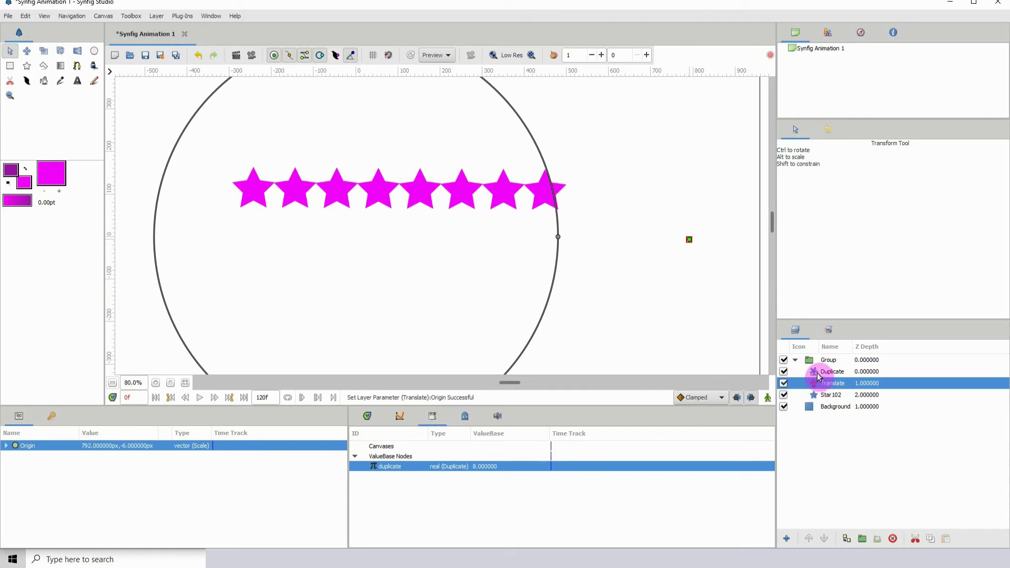
# Delete the Translate layer and add a Rotate layer directly above the star layer inside the group.
pyautogui.click(821, 372)
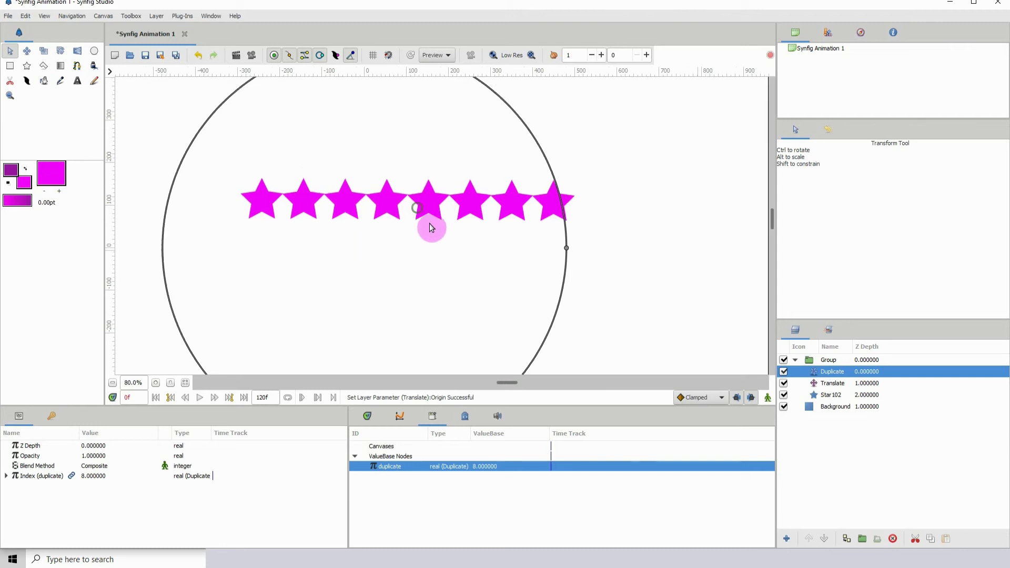
pyautogui.click(829, 385)
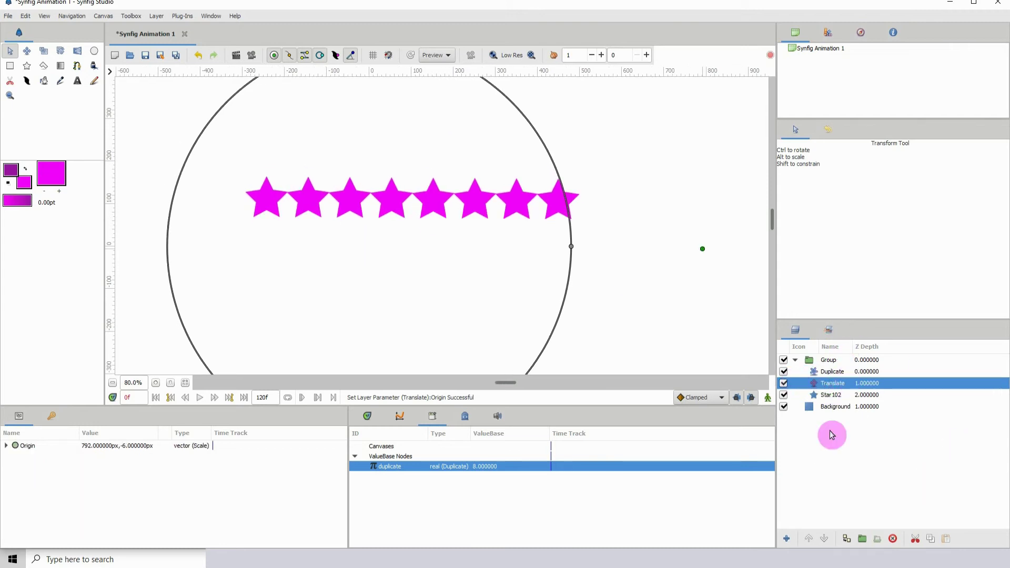
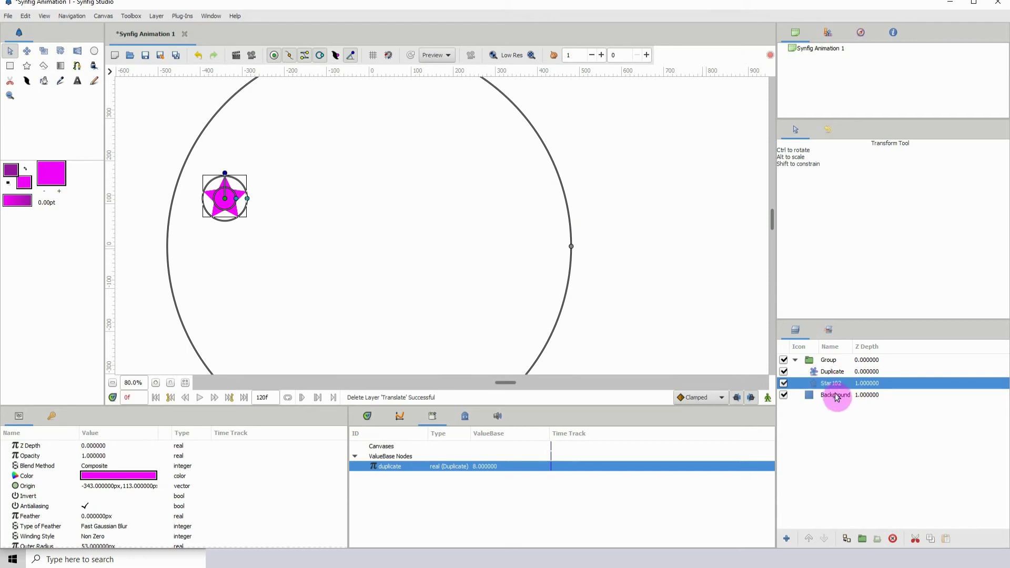
pyautogui.rightClick(835, 388)
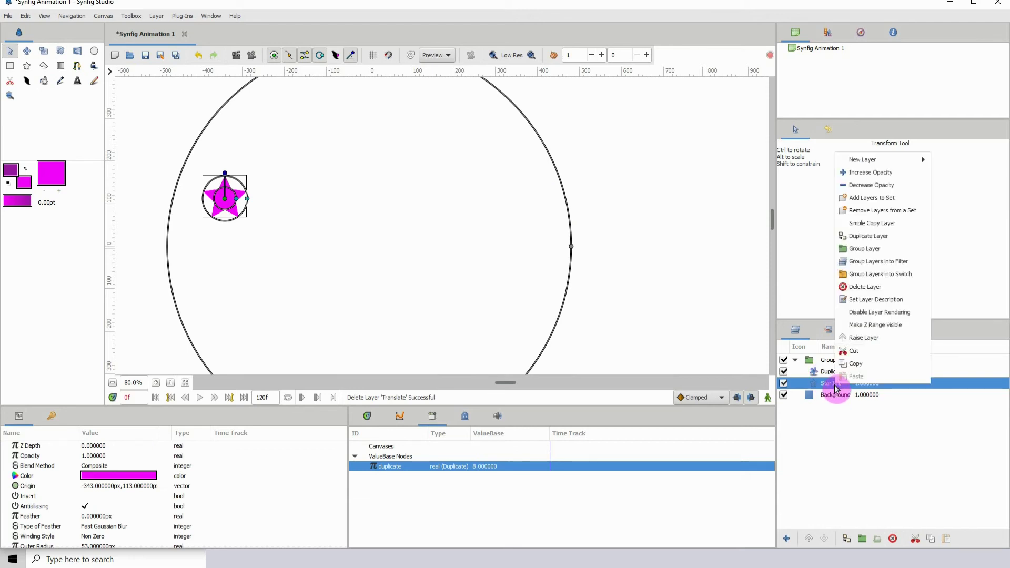
pyautogui.moveTo(869, 160)
pyautogui.moveTo(969, 291)
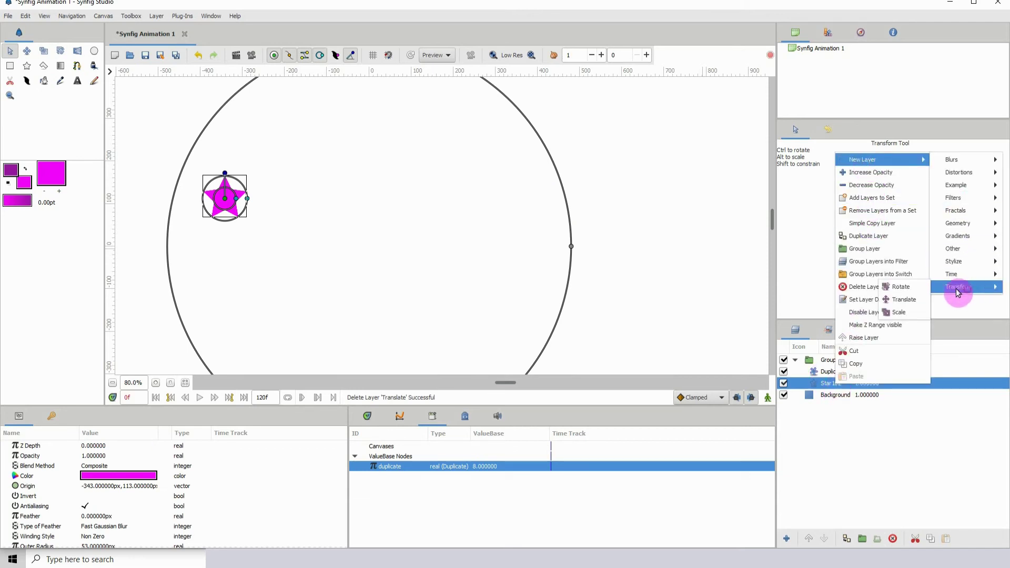
pyautogui.click(897, 287)
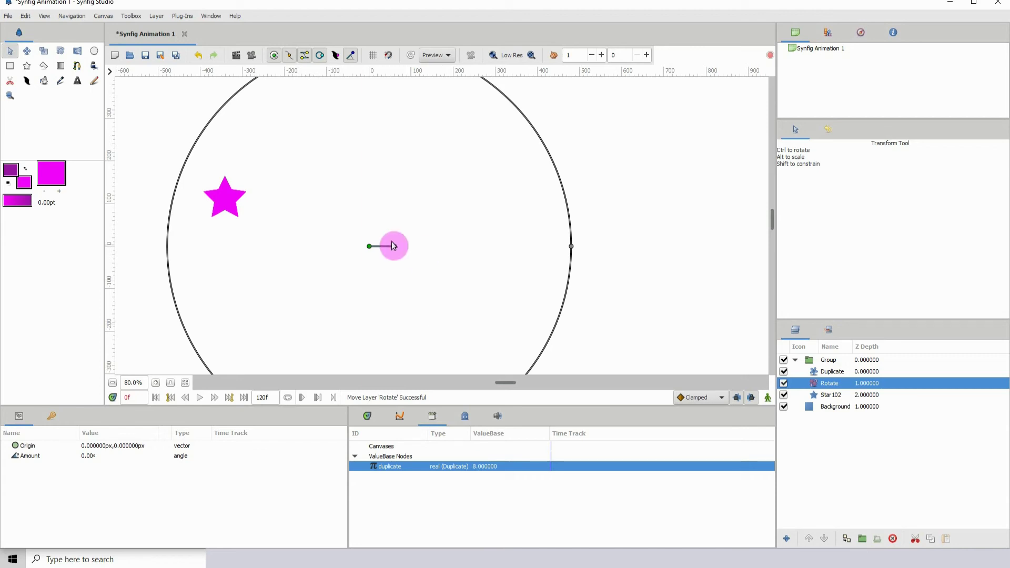
# Convert the Rotate layer's Amount parameter to the Scale type and expand its sub-parameters.
pyautogui.scroll(-2, 140, 163)
pyautogui.moveTo(224, 190)
pyautogui.mouseDown()
pyautogui.moveTo(225, 165)
pyautogui.moveTo(193, 153)
pyautogui.moveTo(222, 179)
pyautogui.mouseUp()
pyautogui.click(228, 160)
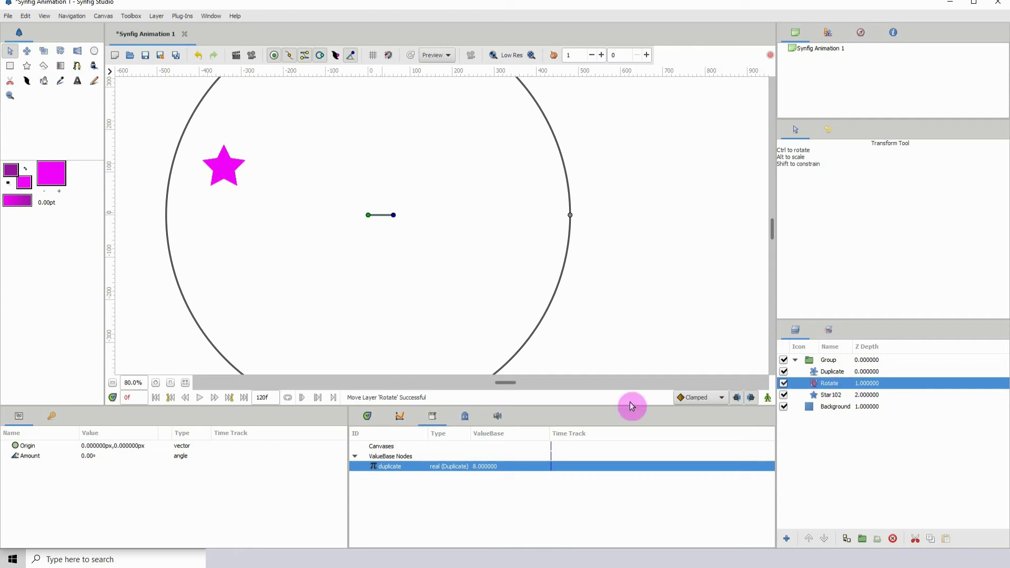
pyautogui.click(26, 456)
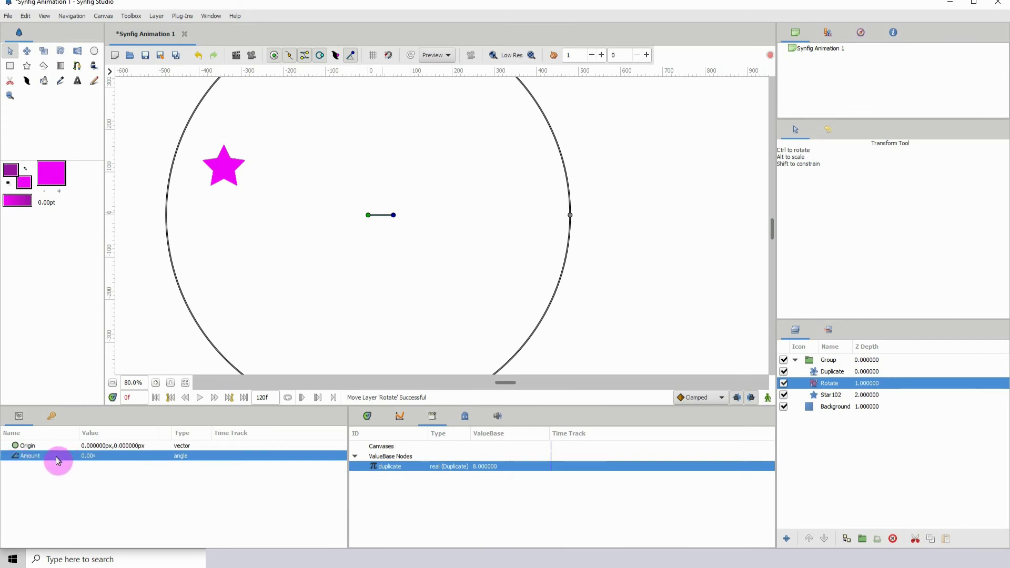
pyautogui.rightClick(38, 459)
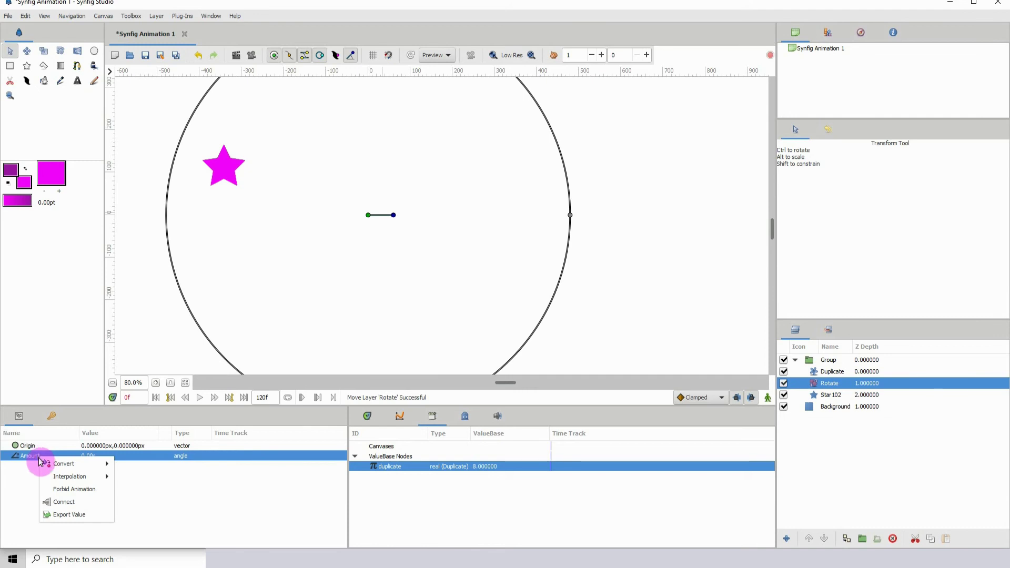
pyautogui.moveTo(64, 465)
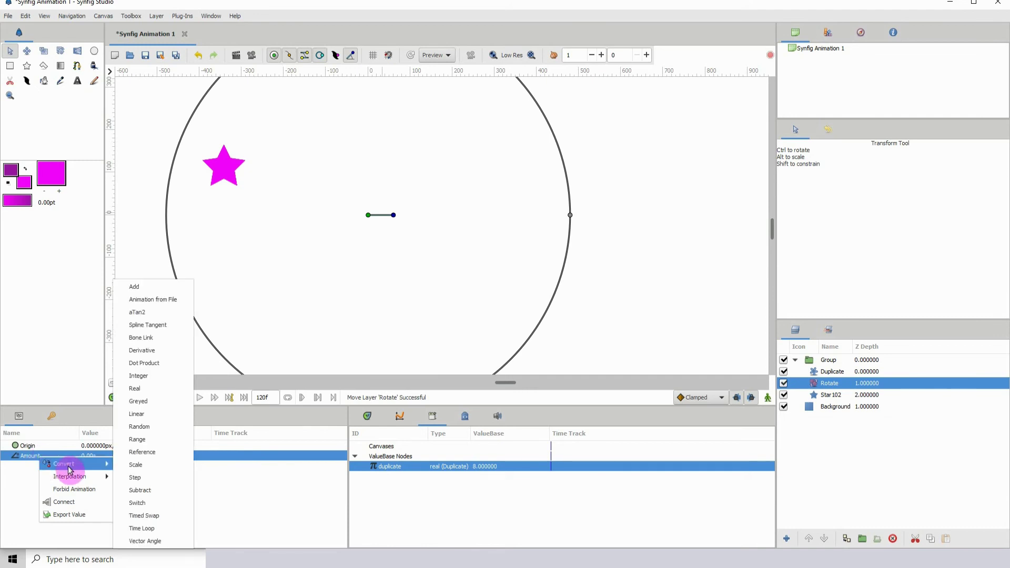
pyautogui.click(147, 467)
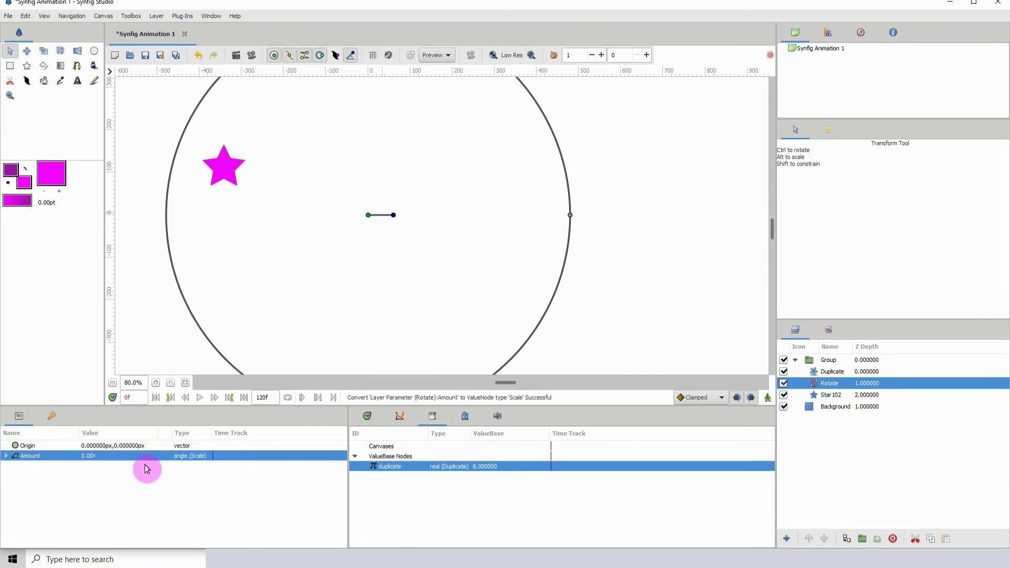
pyautogui.click(8, 458)
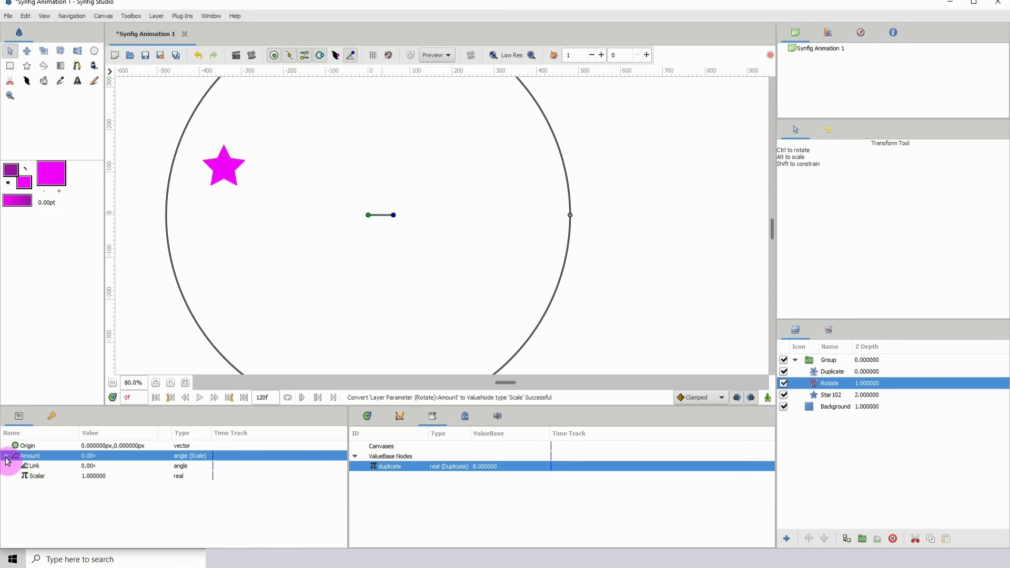
# Connect the Scalar of the Rotate layer's Amount to the exported duplicate value node.
pyautogui.click(41, 477)
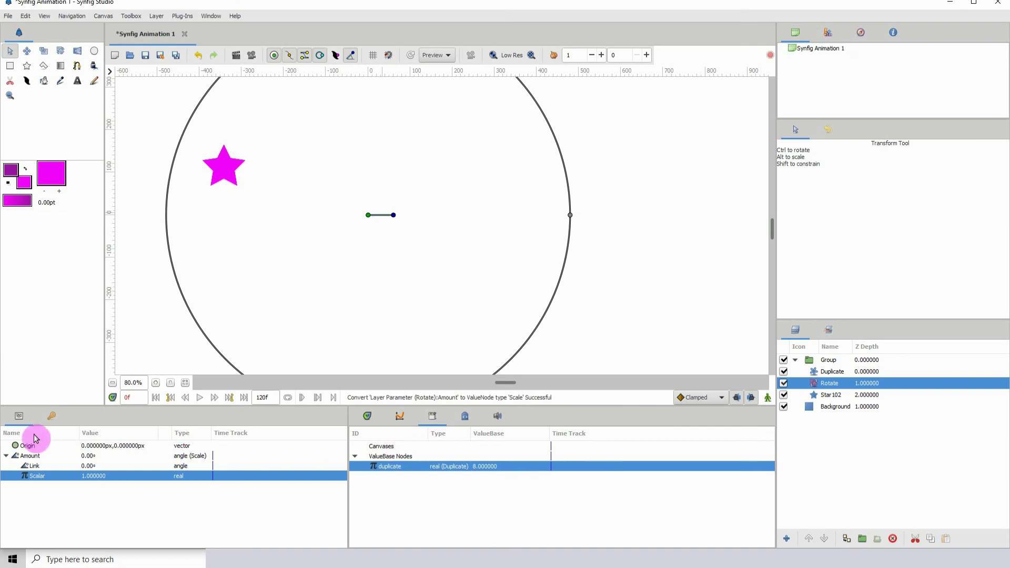
pyautogui.rightClick(80, 478)
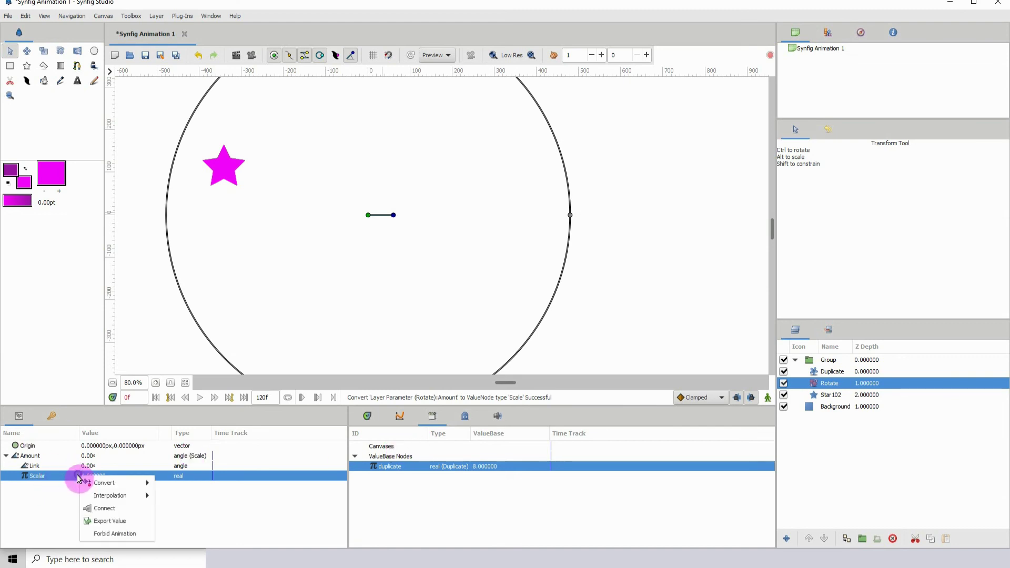
pyautogui.click(104, 514)
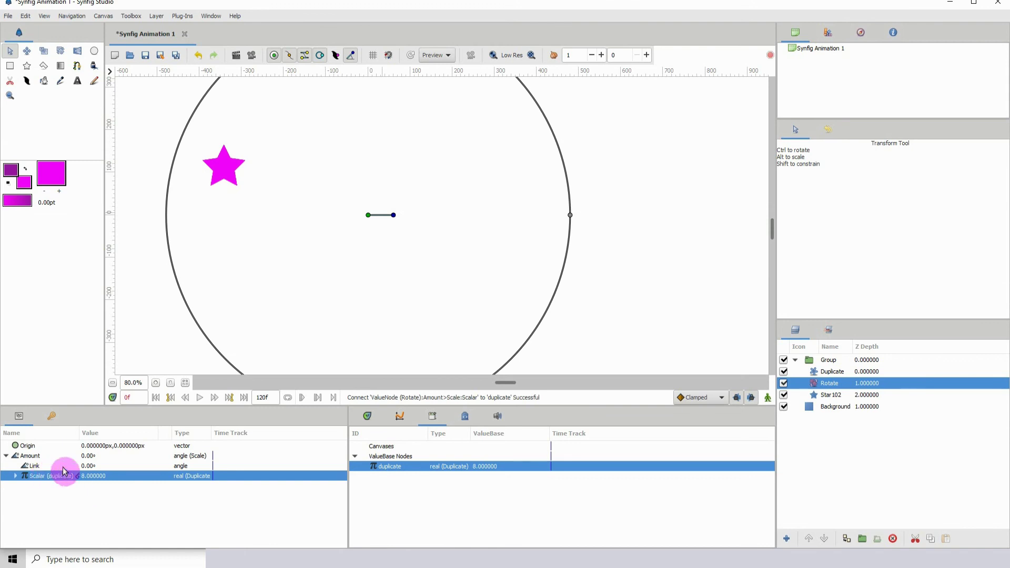
# Set the Link angle under the Rotate layer's Amount to 45° to distribute the stars around the full circle.
pyautogui.click(91, 467)
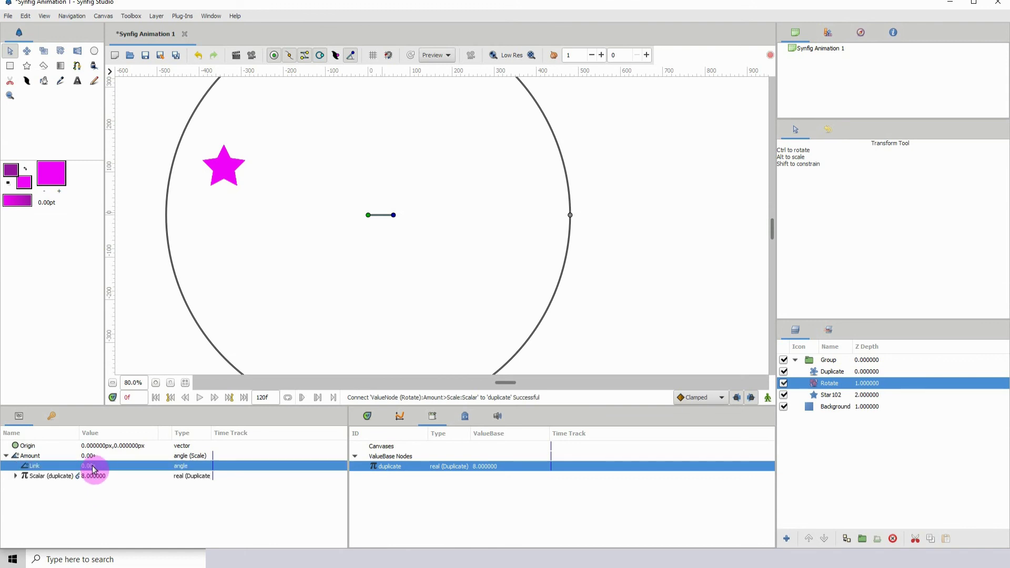
pyautogui.click(92, 466)
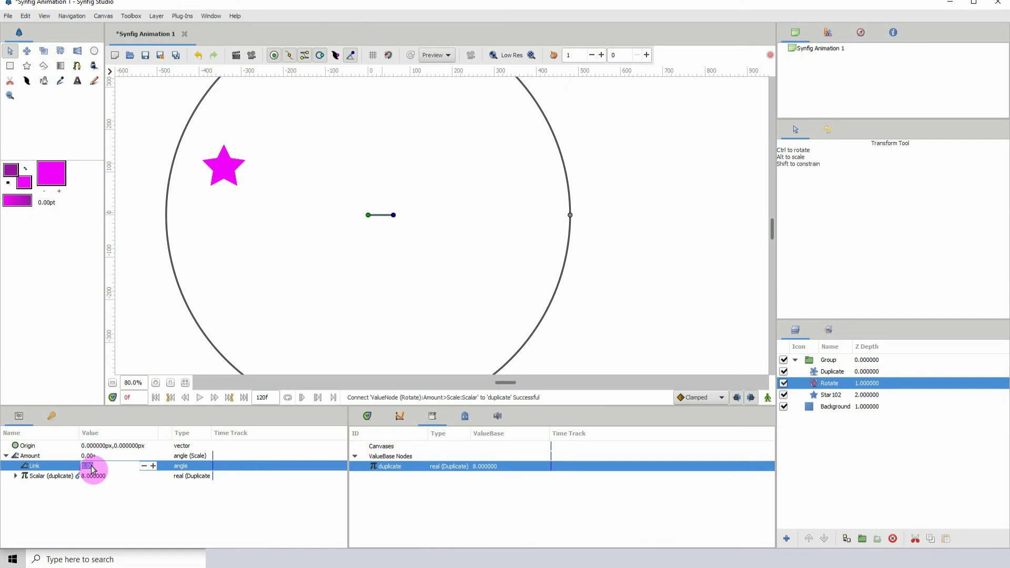
pyautogui.press('Return')
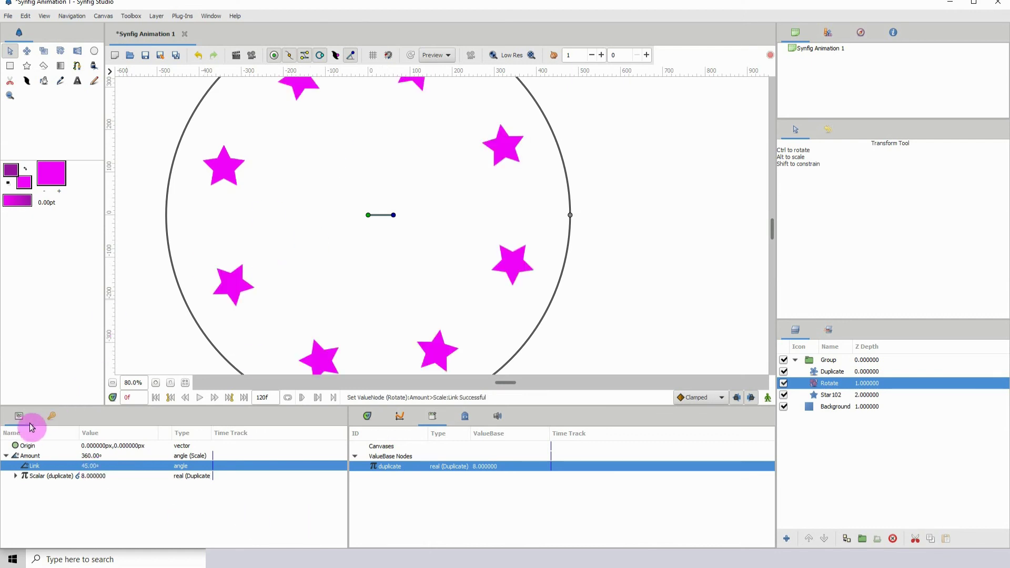
pyautogui.click(113, 383)
pyautogui.click(114, 385)
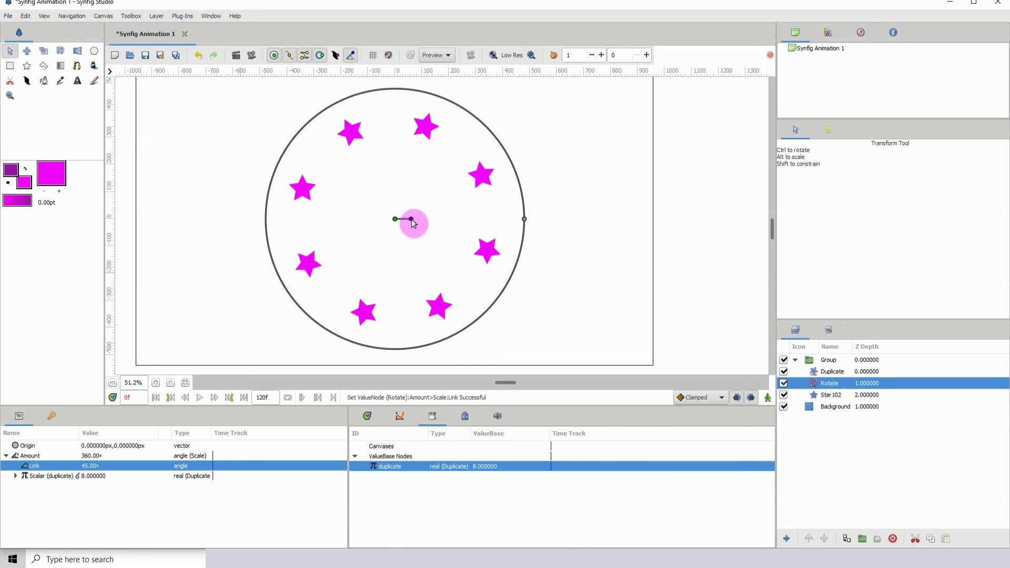
pyautogui.moveTo(413, 219)
pyautogui.mouseDown()
pyautogui.moveTo(401, 247)
pyautogui.moveTo(372, 205)
pyautogui.moveTo(402, 231)
pyautogui.moveTo(408, 215)
pyautogui.moveTo(485, 234)
pyautogui.moveTo(410, 219)
pyautogui.moveTo(411, 235)
pyautogui.moveTo(410, 227)
pyautogui.moveTo(386, 237)
pyautogui.moveTo(409, 228)
pyautogui.mouseUp()
# Set the Link angle of the Rotate layer's Amount to 20° and move the layer's origin to about 30 px, 121 px.
pyautogui.click(87, 468)
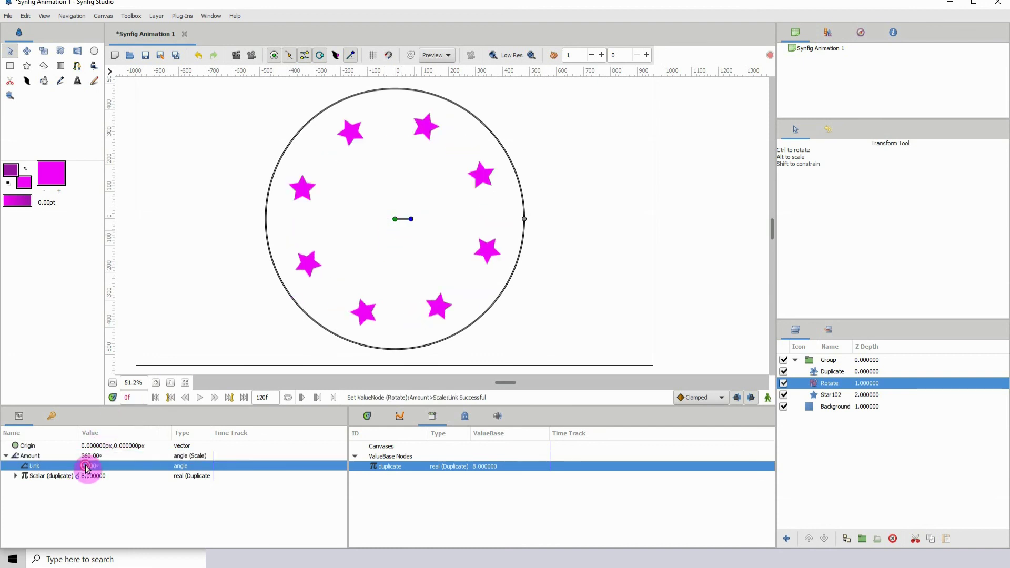
pyautogui.write('20')
pyautogui.press('Return')
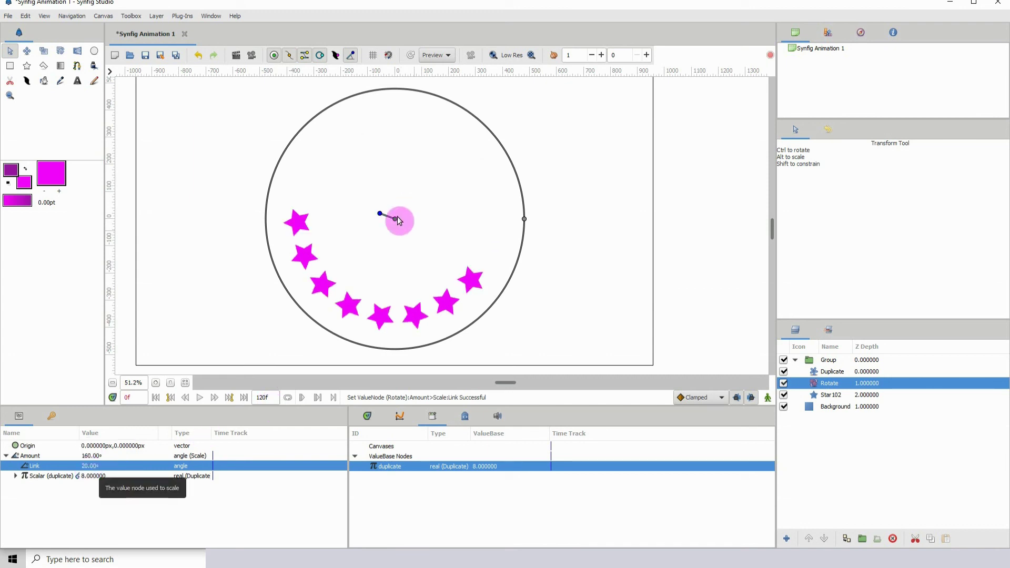
pyautogui.moveTo(399, 219); pyautogui.dragTo(404, 187)
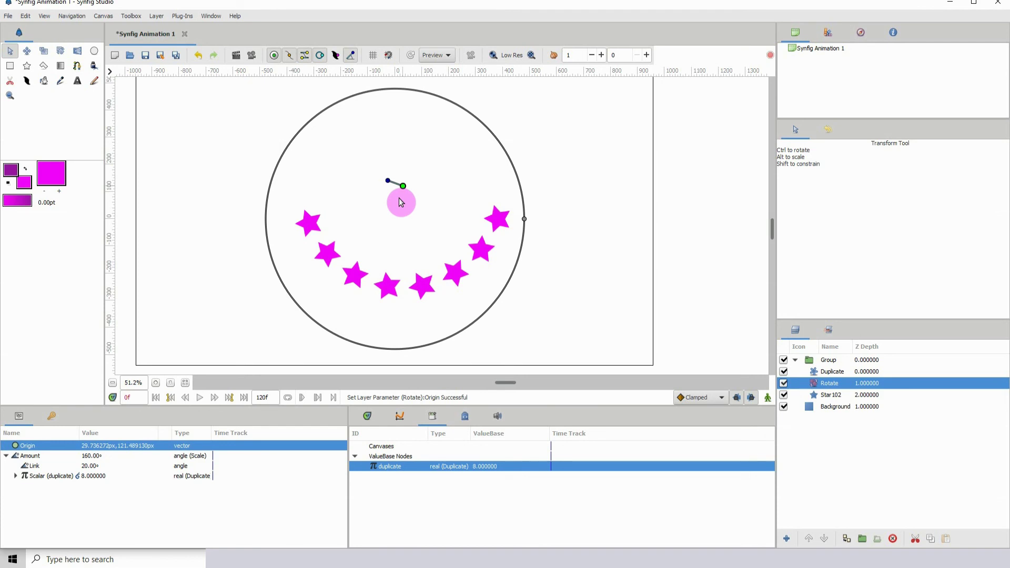